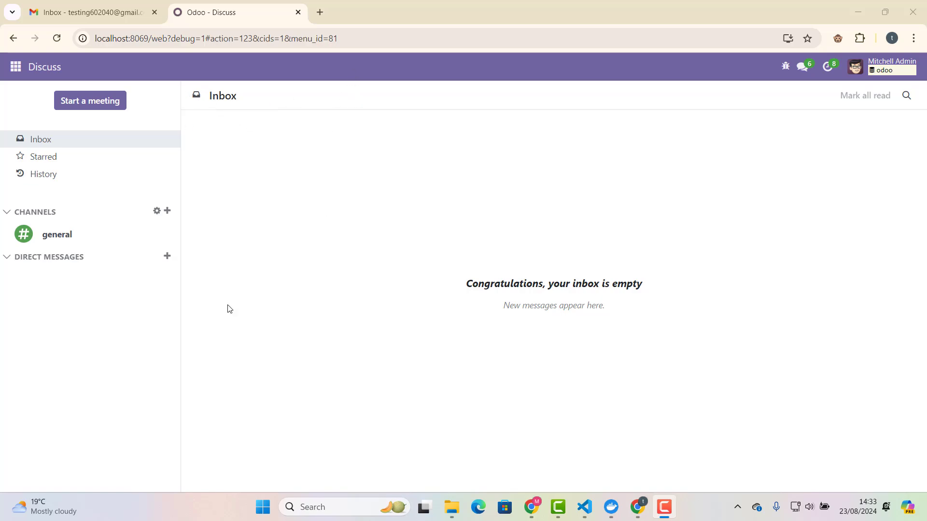
Open the Odoo Settings app and scroll down to the Developer Tools section.
left_click(15, 68)
left_click(64, 196)
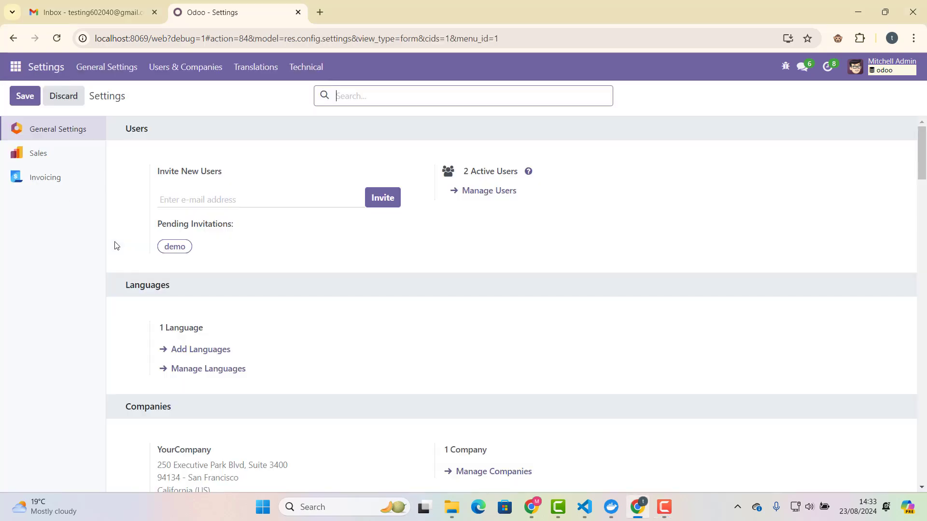
left_click_drag(922, 173, 925, 500)
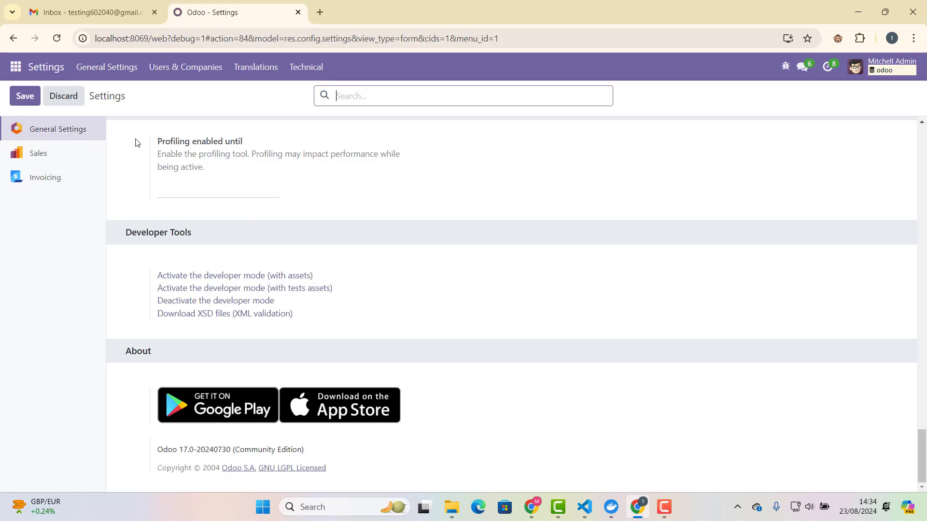
Go to Technical > Email > Incoming Mail Servers to view the empty server list.
left_click(311, 67)
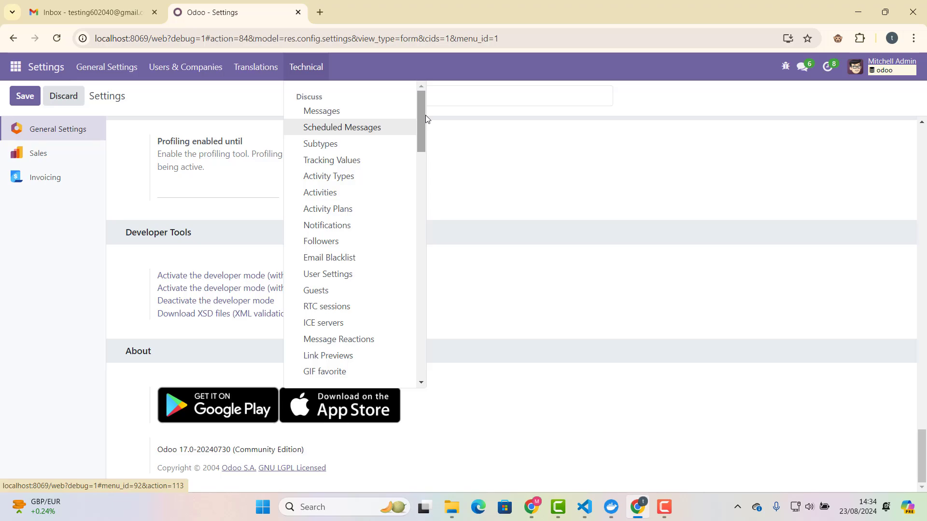
left_click_drag(424, 116, 437, 177)
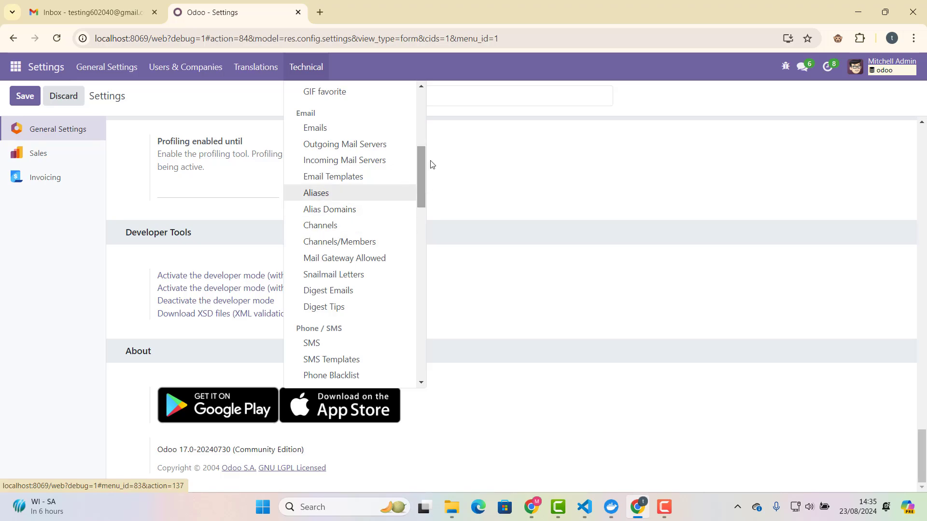
left_click(371, 165)
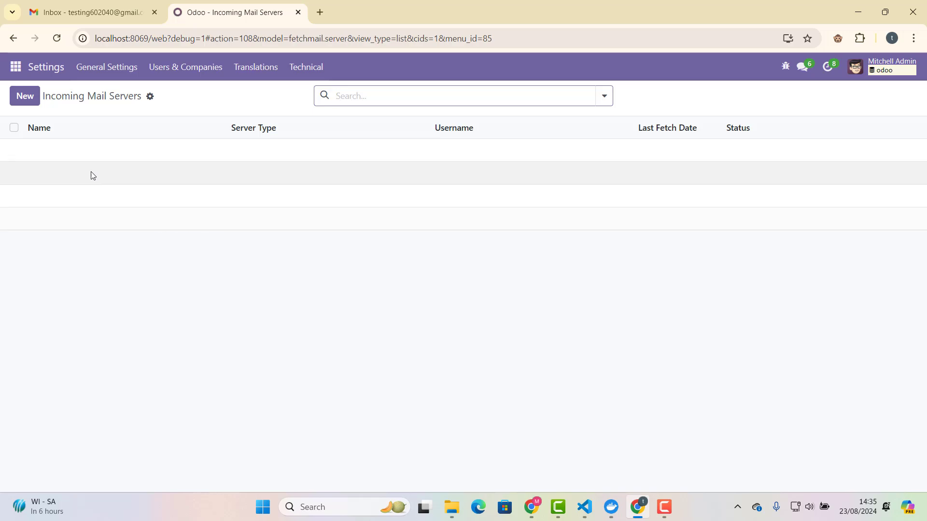
Create an incoming mail server named 'New Incoming Server', keeping POP Server as its type.
left_click(24, 98)
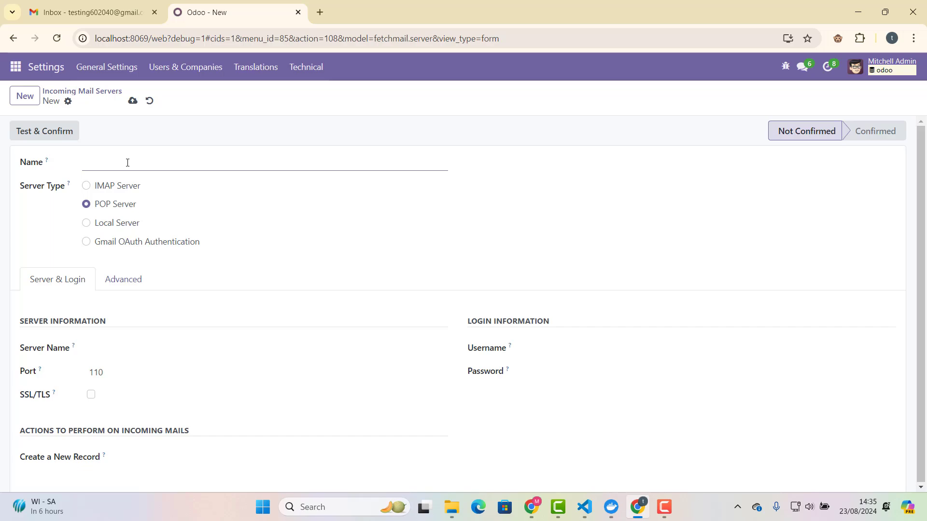
type("New Incoming Server")
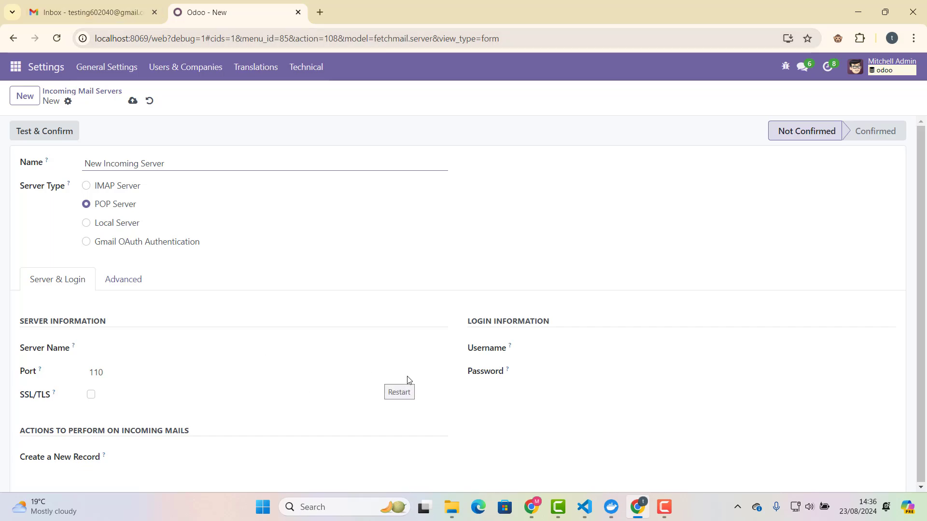
left_click(442, 385)
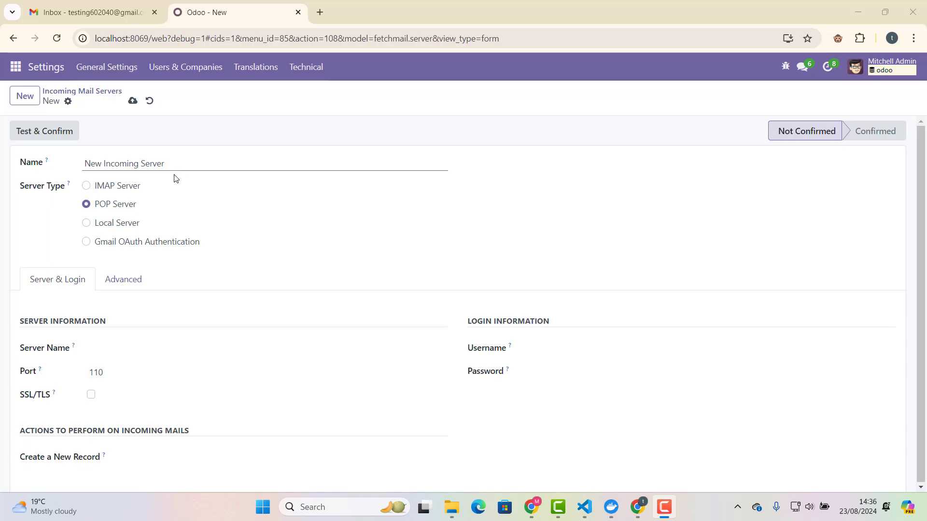
left_click(110, 191)
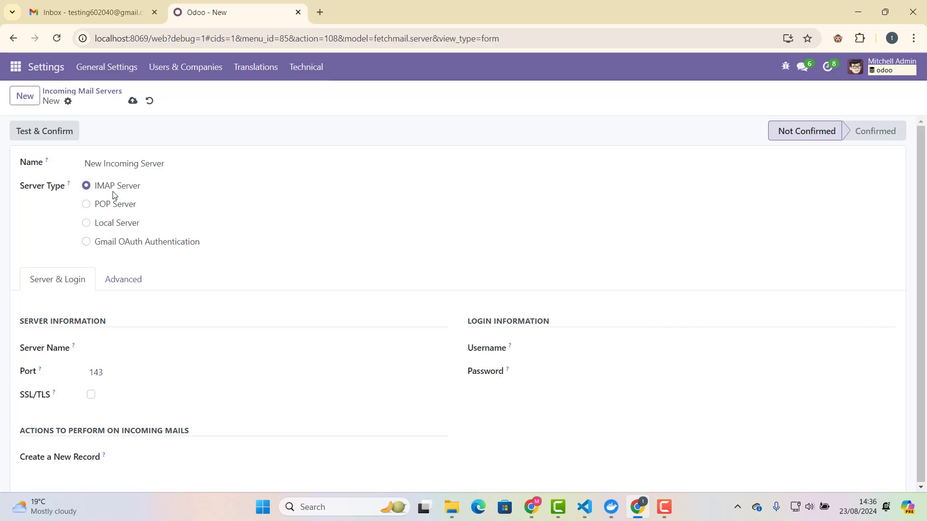
left_click(115, 207)
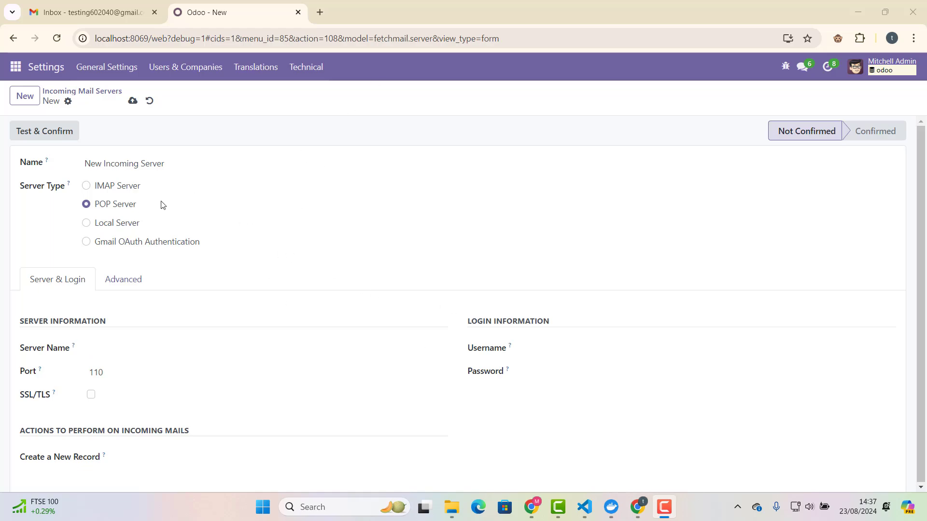
left_click(122, 208)
Set server imap.gmail.com, port 995, SSL/TLS on, and the Gmail address as username.
left_click(150, 345)
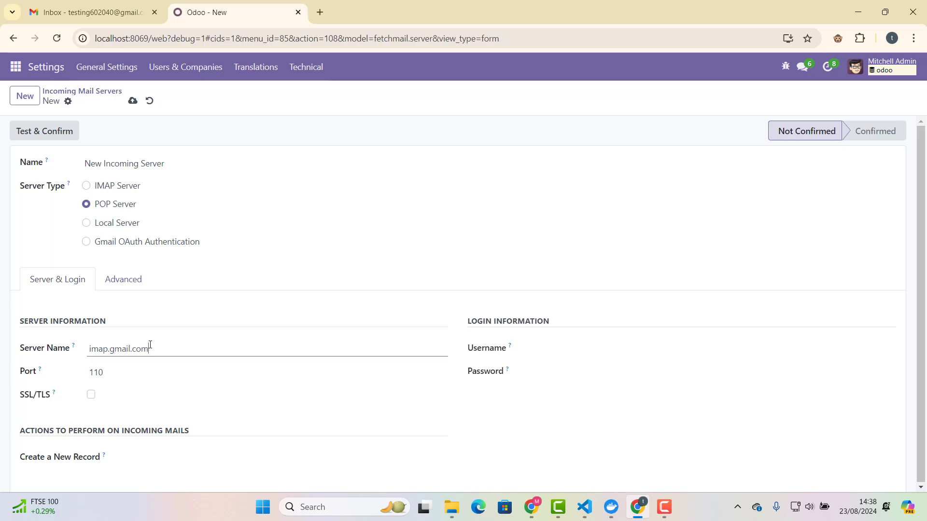
left_click(118, 372)
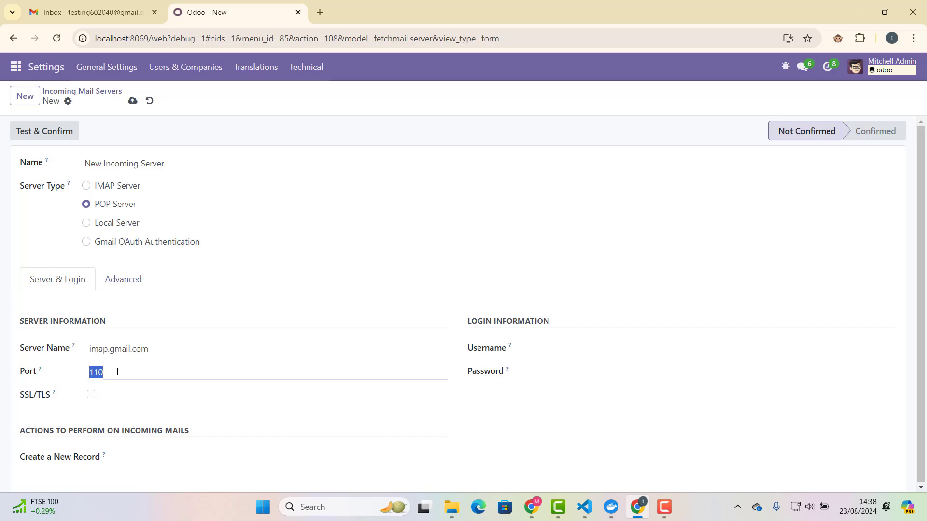
type("995")
left_click(91, 395)
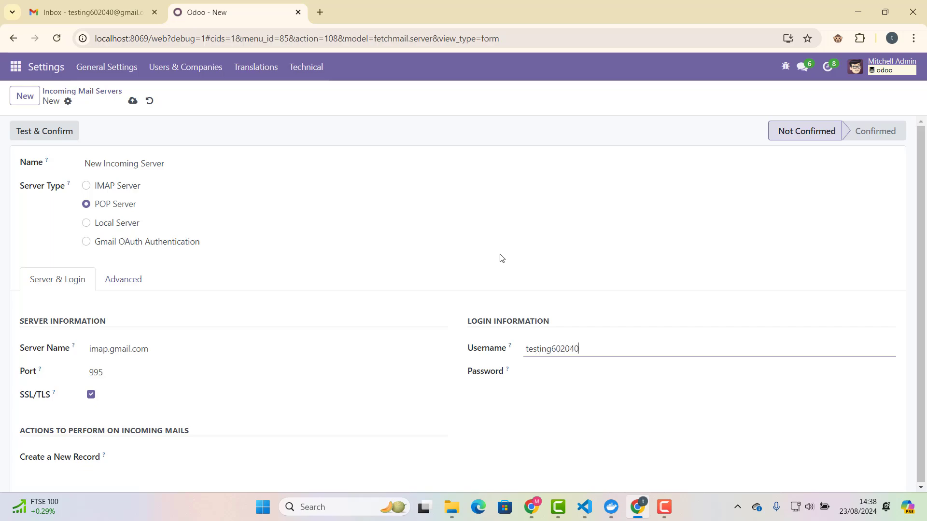
type("mail.com")
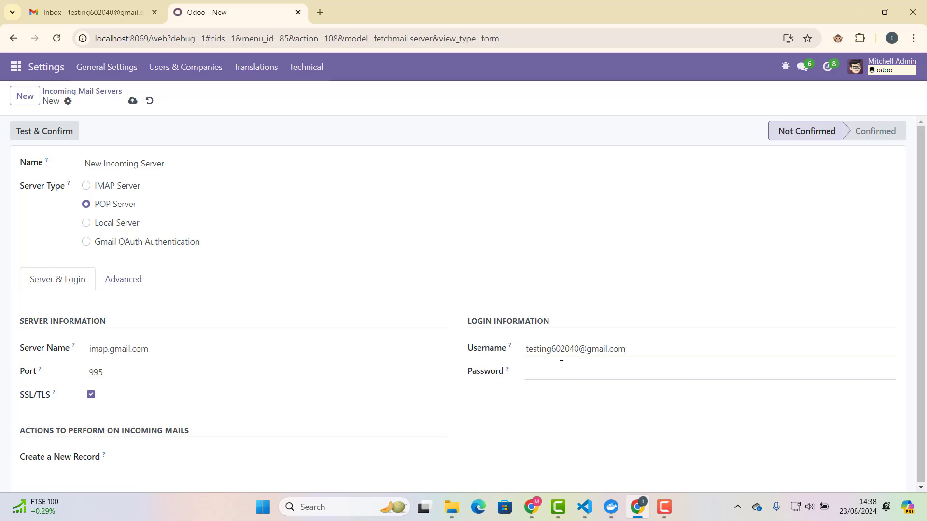
triple_click(581, 347)
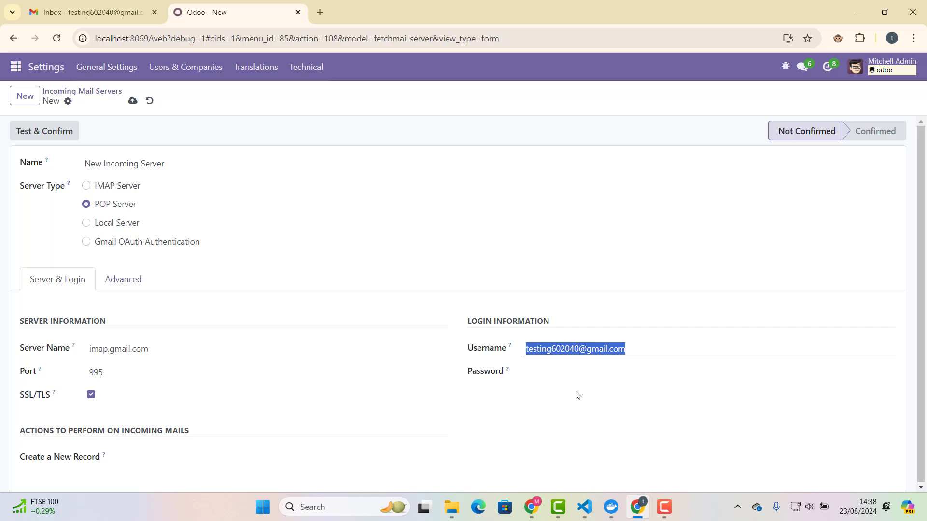
left_click(582, 373)
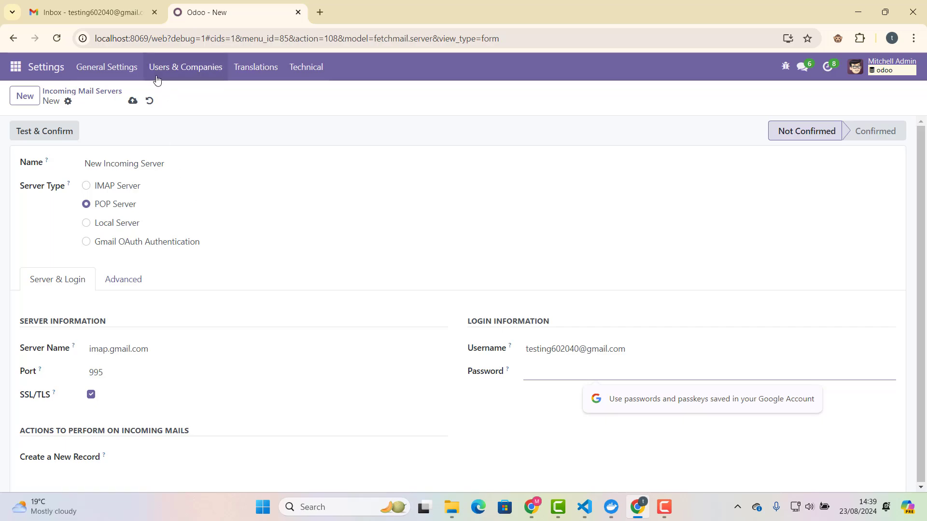
From Gmail's Accounts and Import settings, open Other Google Account settings in a new tab.
left_click(104, 15)
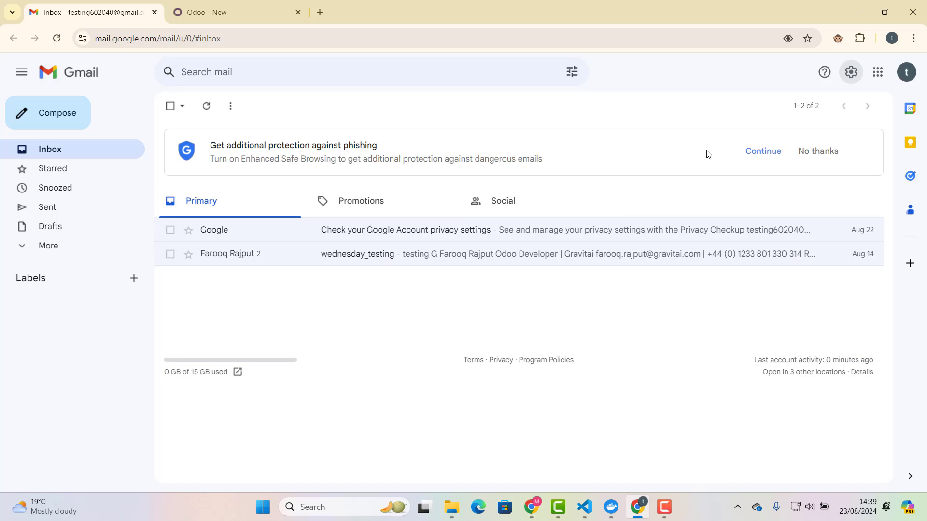
left_click(908, 73)
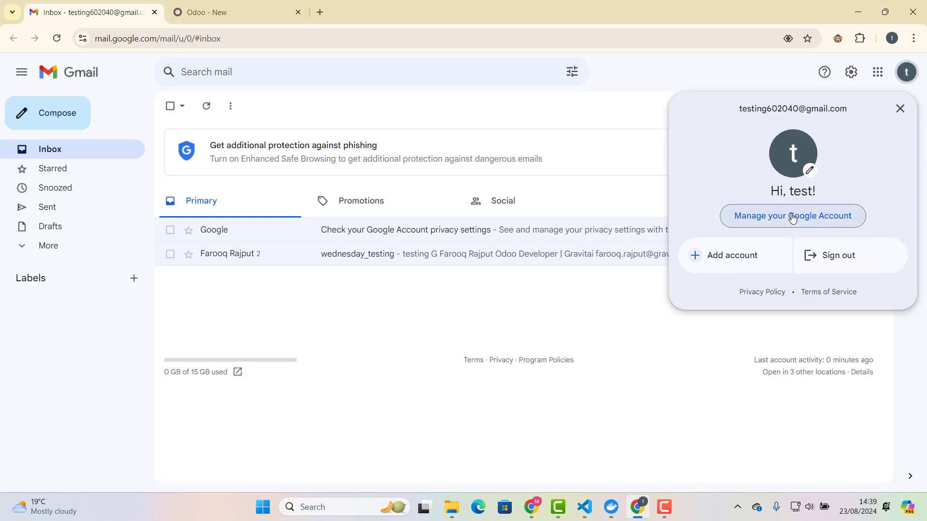
left_click(849, 72)
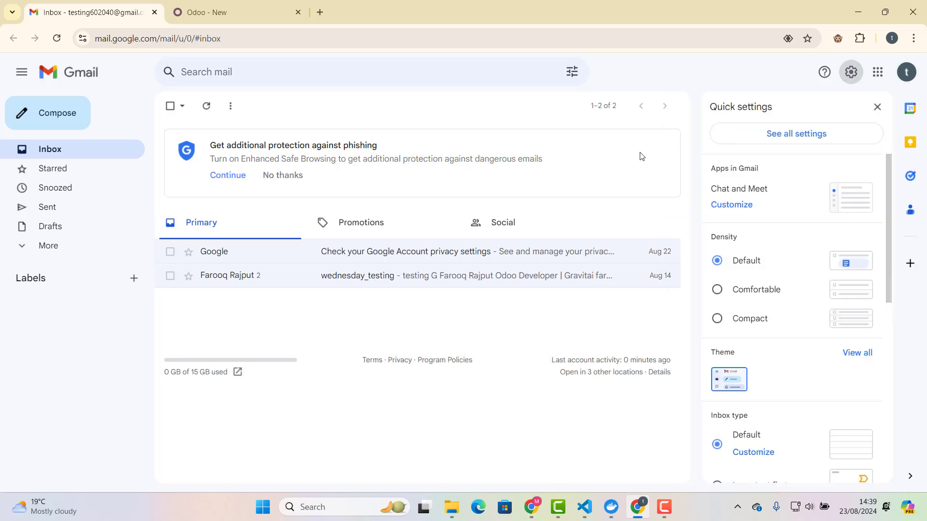
left_click(769, 137)
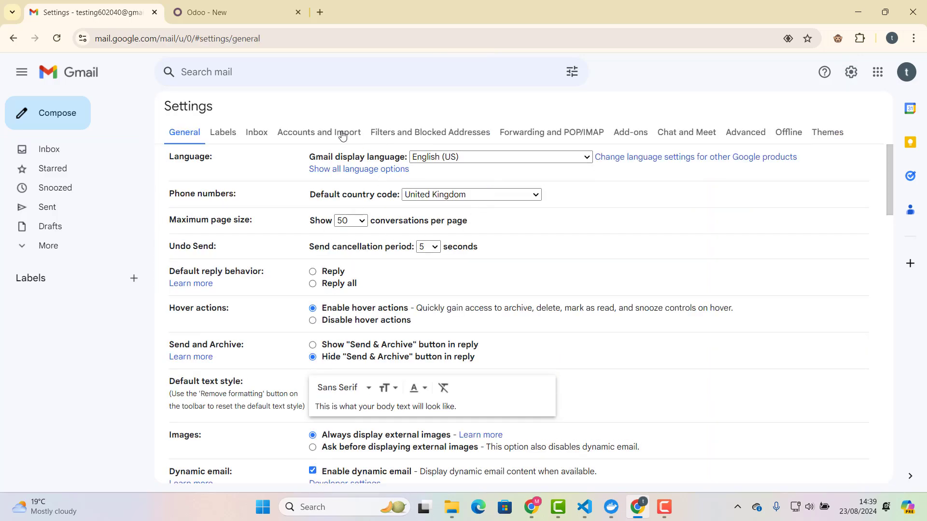
left_click(306, 135)
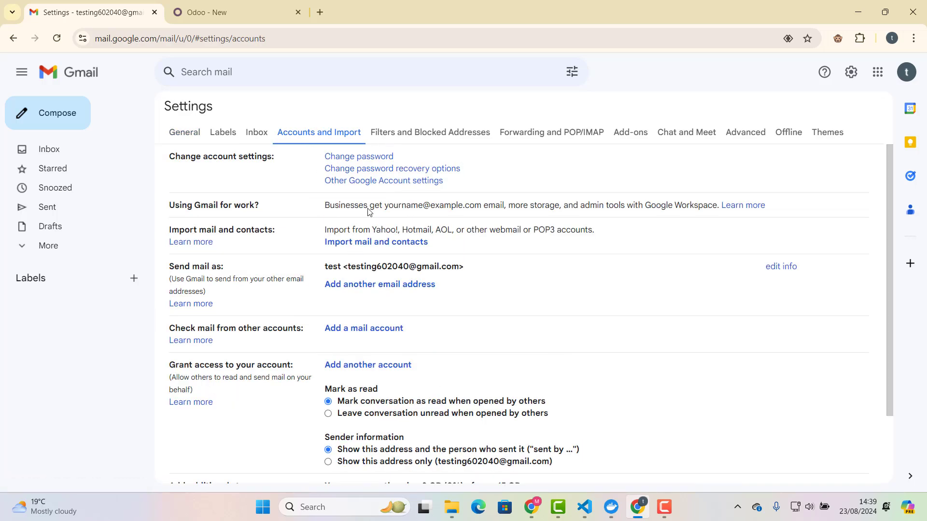
left_click(414, 182)
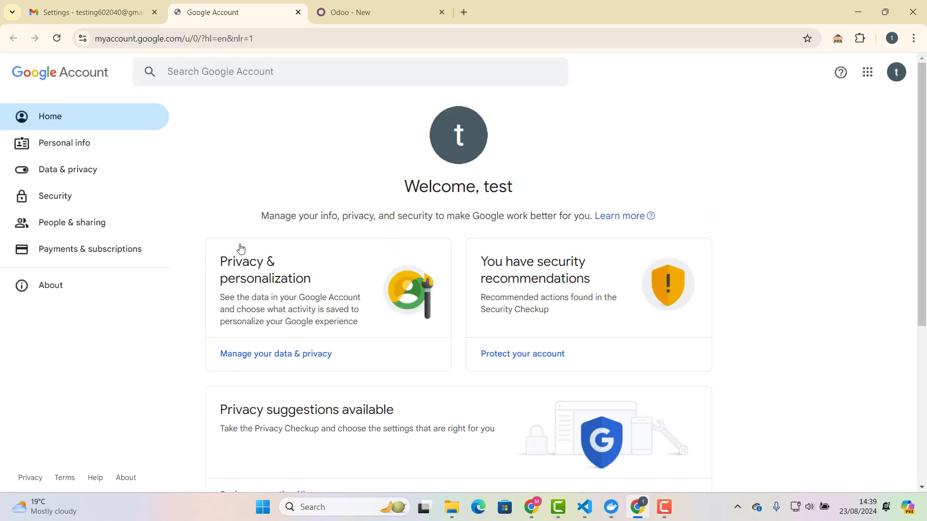
On the Google Account Security page, search the account settings for 'app'.
left_click(48, 198)
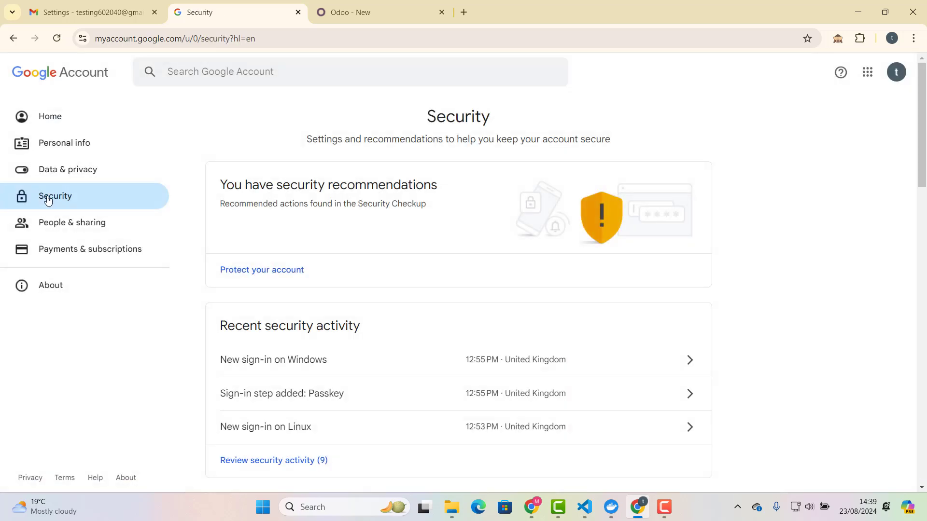
scroll(311, 308, "down", 6)
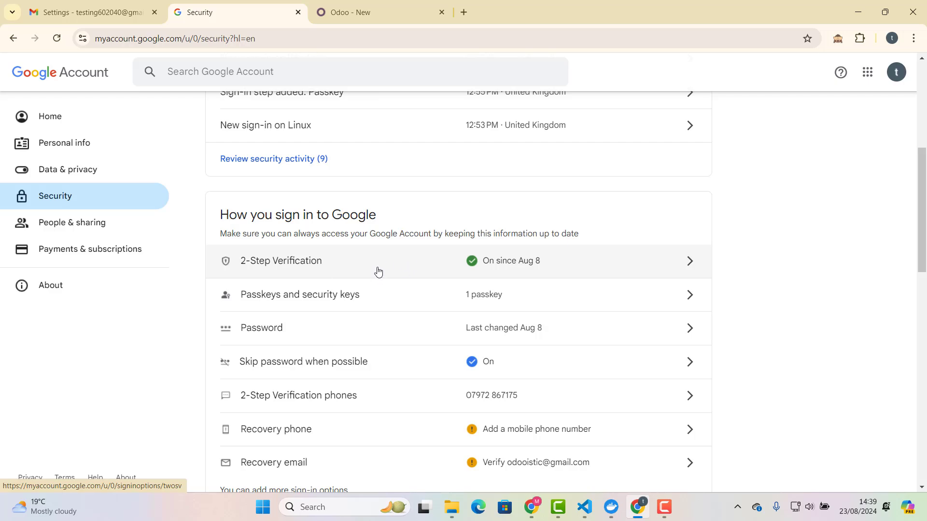
scroll(379, 266, "up", 6)
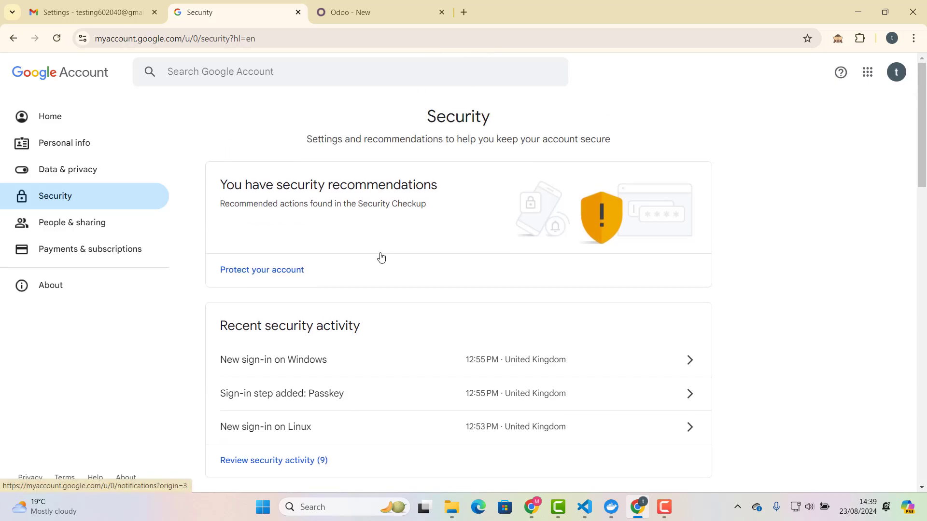
left_click(320, 75)
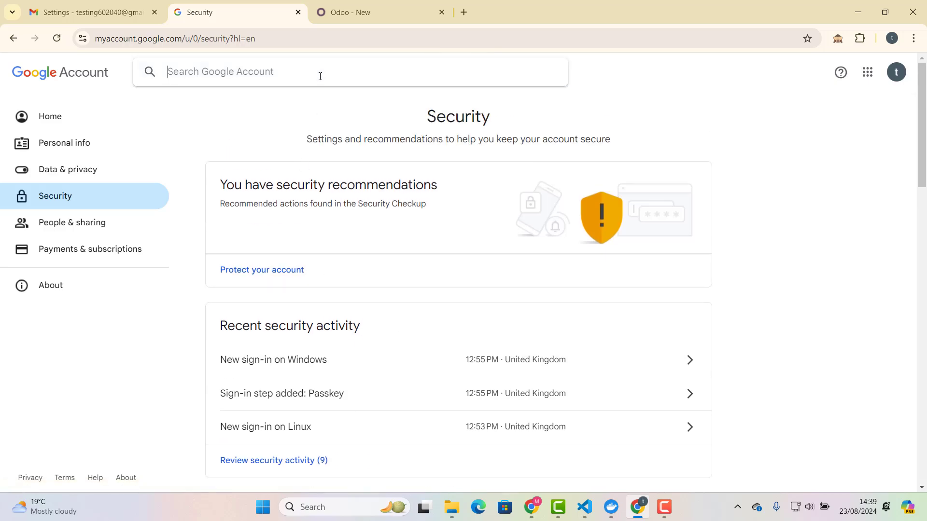
type("ap")
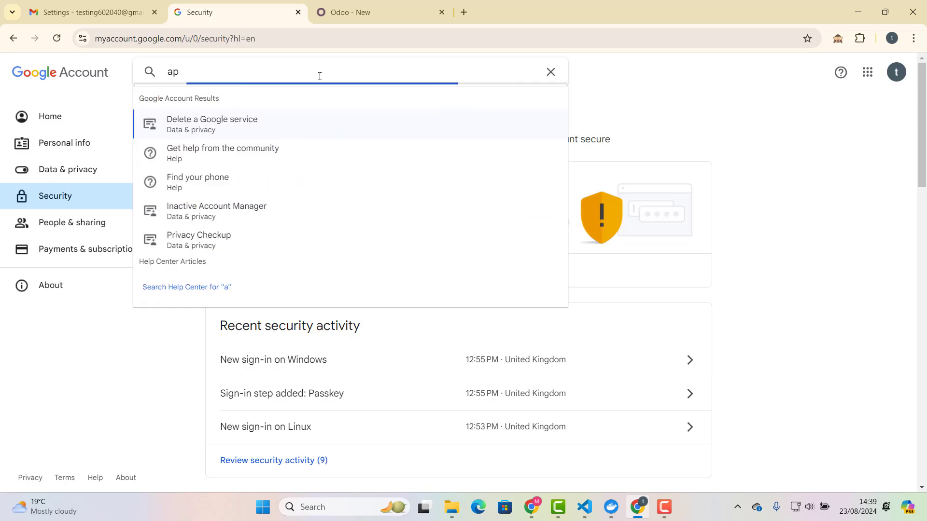
type("p")
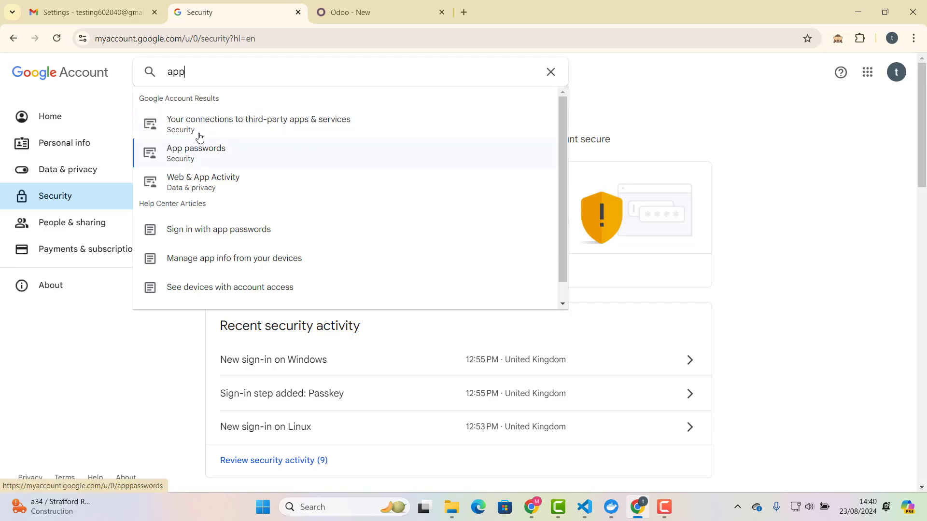
Verify identity with the Windows PIN and create an app password named 'odoo test'.
left_click(201, 160)
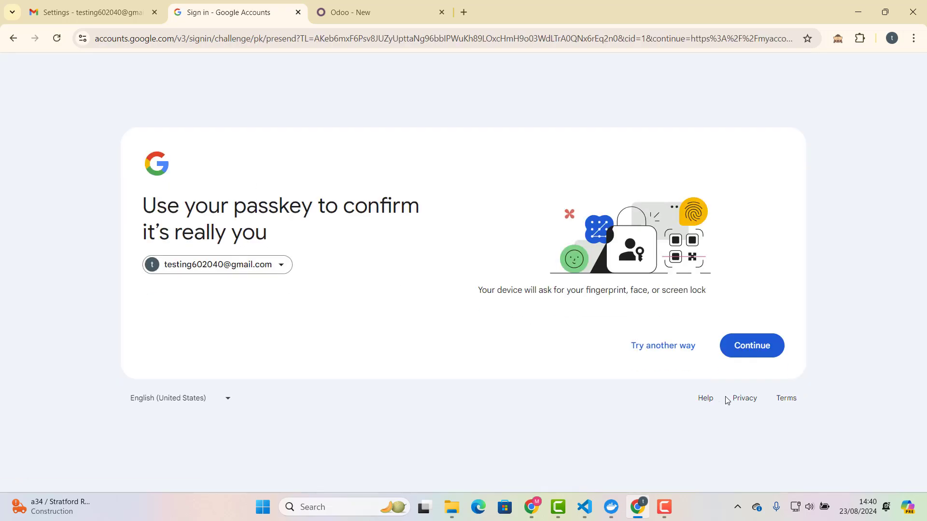
left_click(737, 345)
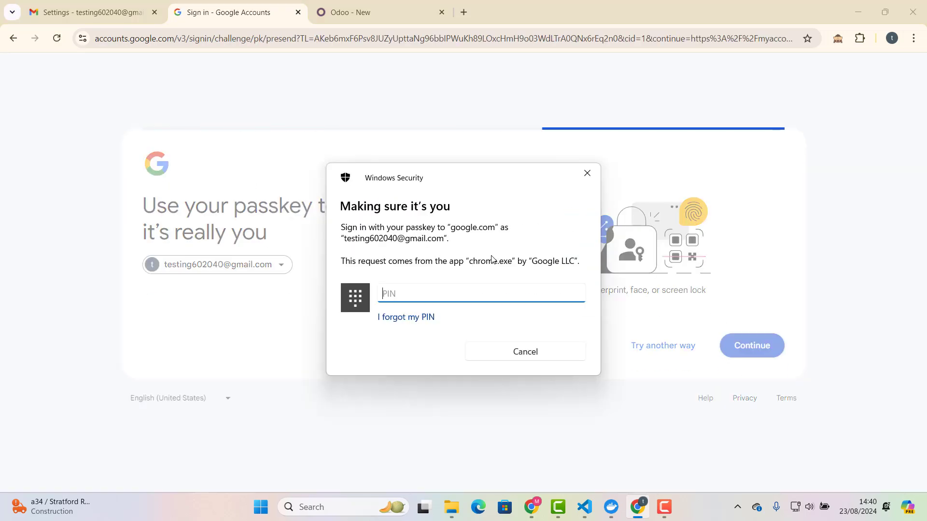
type("****")
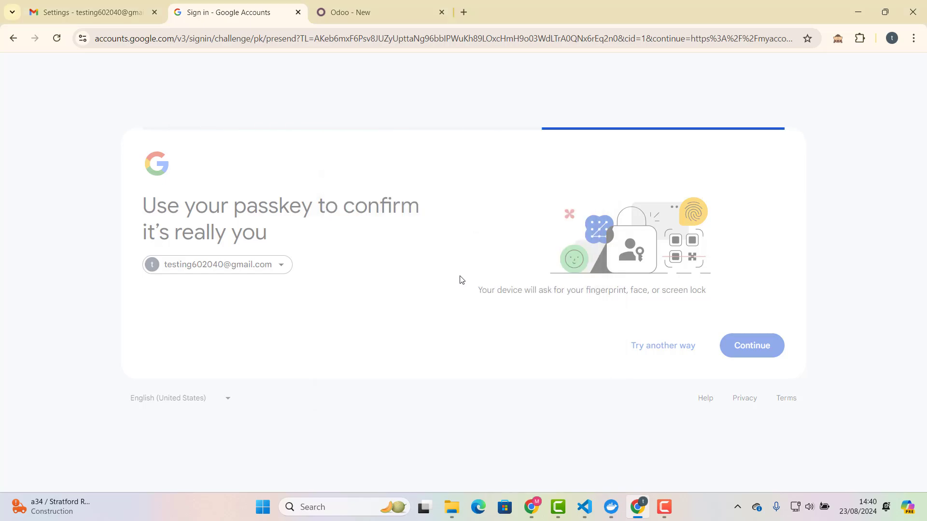
scroll(343, 273, "down", 2)
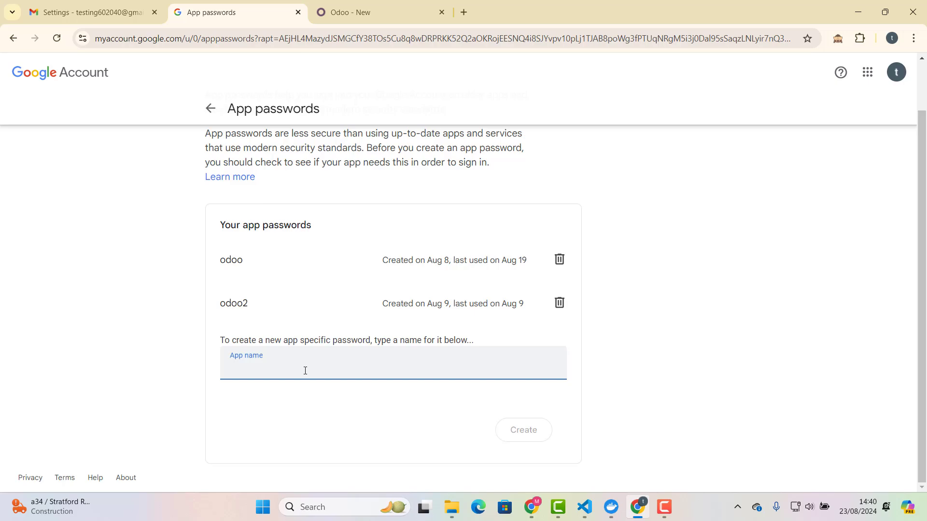
type("odoo test")
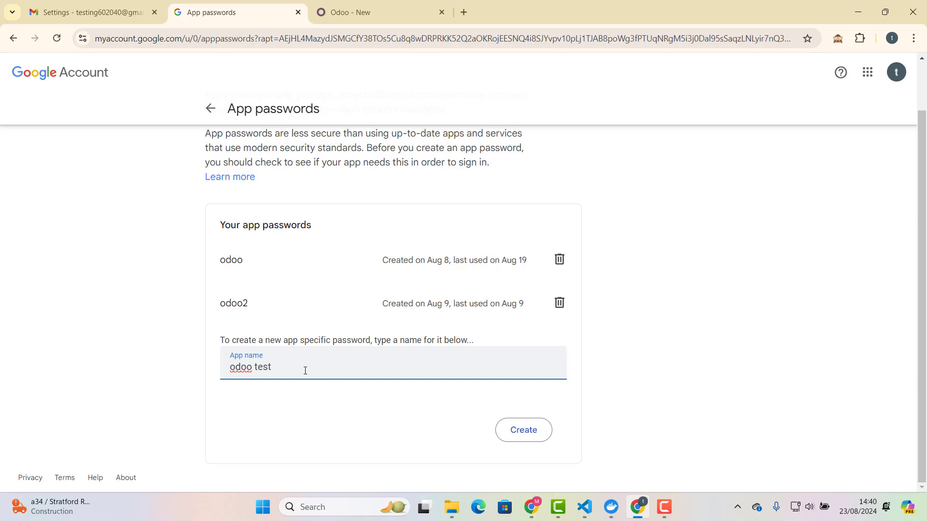
left_click(518, 435)
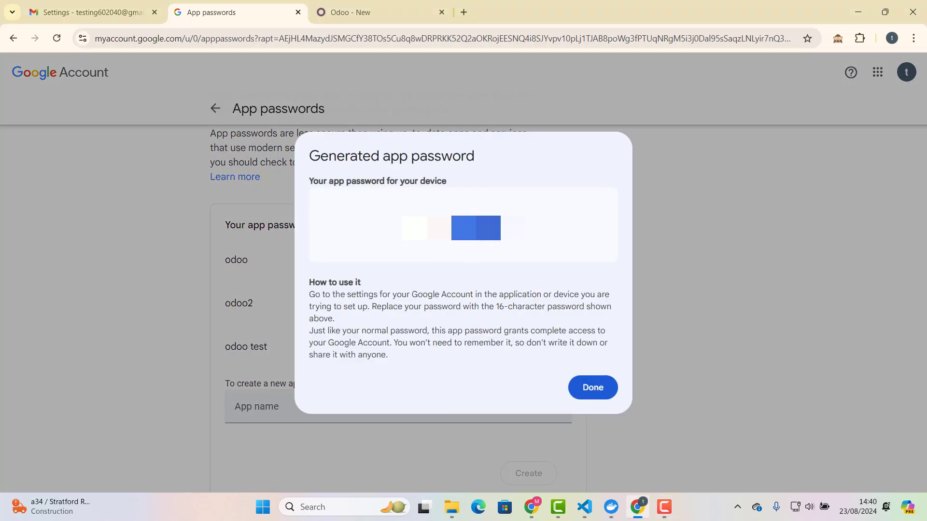
left_click(593, 388)
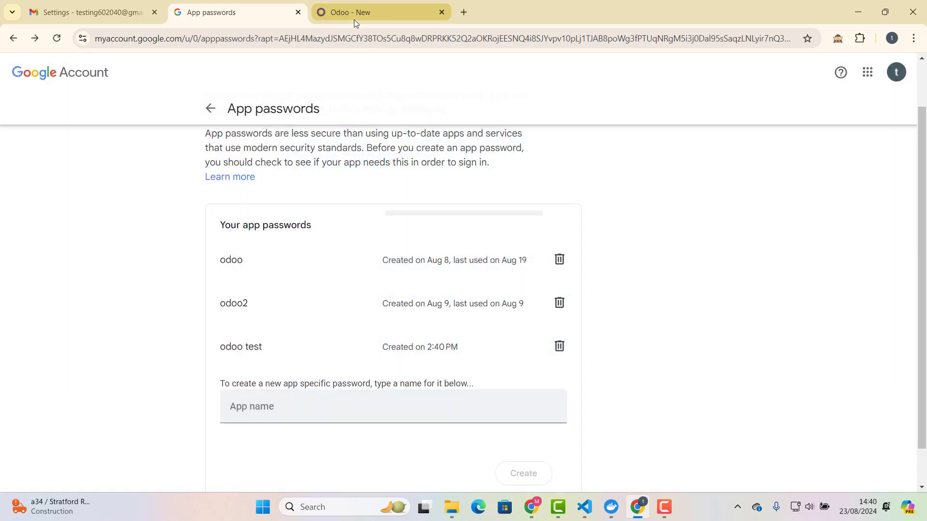
Paste the app password into the incoming server, save it, and Test & Confirm the connection.
left_click(354, 22)
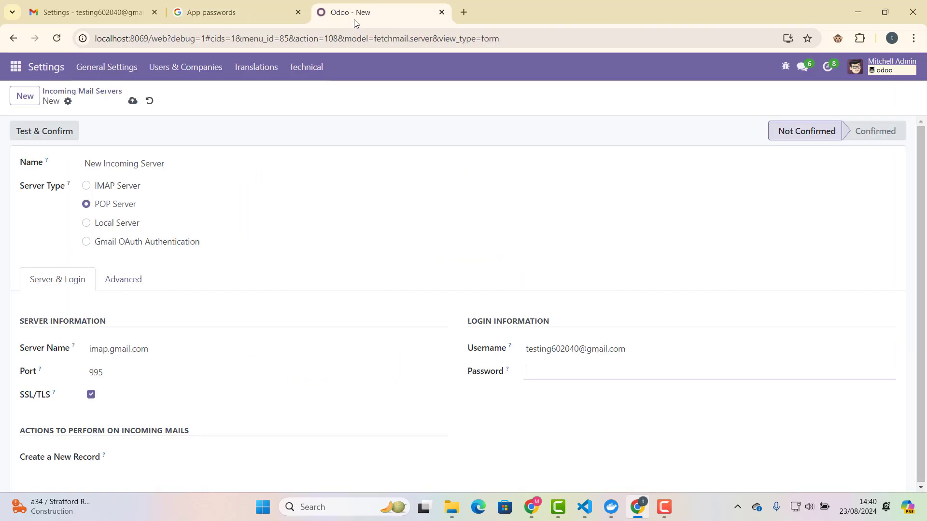
left_click(563, 374)
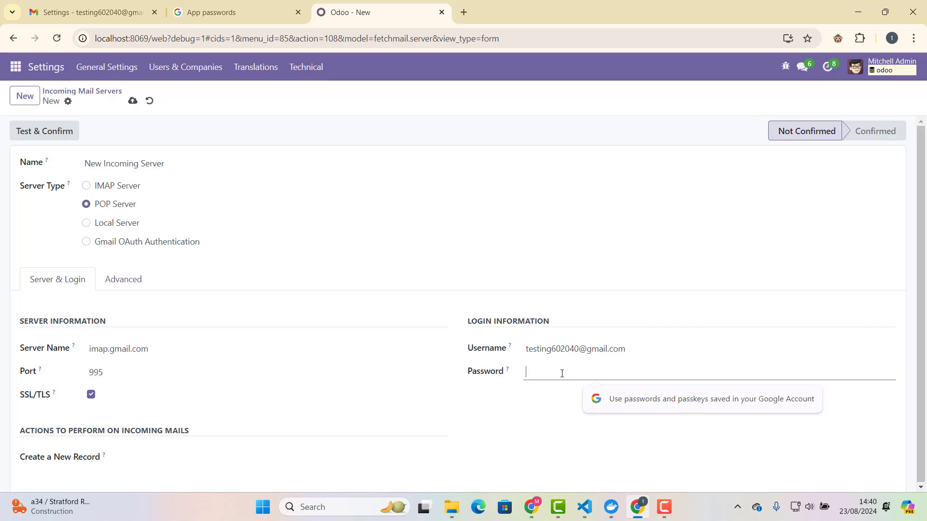
key("ctrl+v")
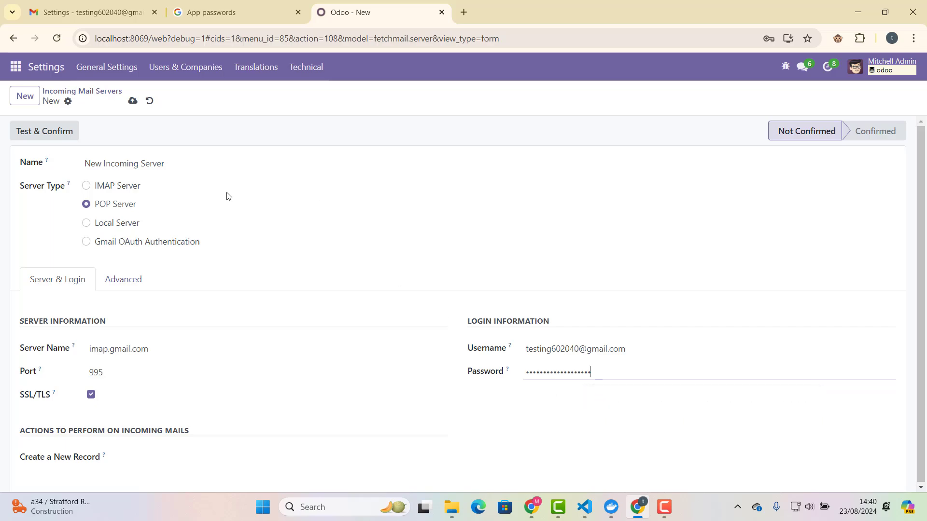
left_click(132, 100)
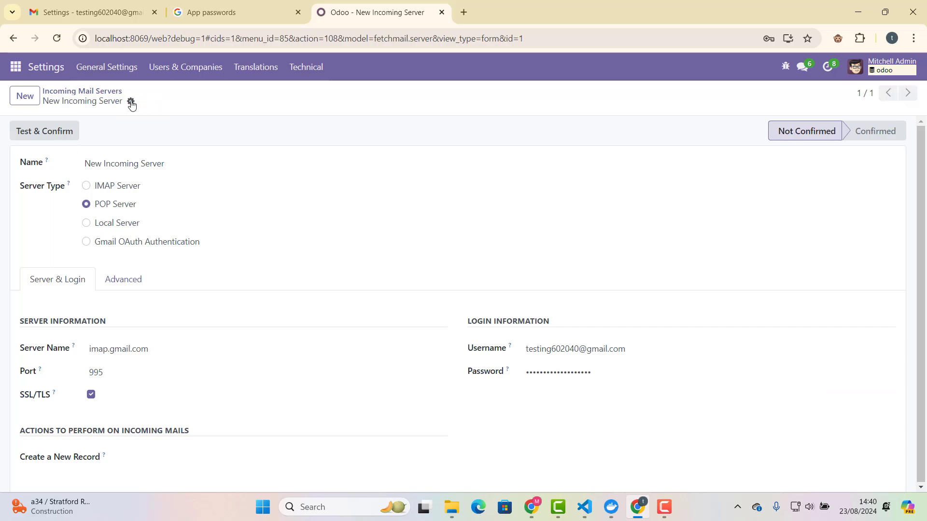
left_click(49, 135)
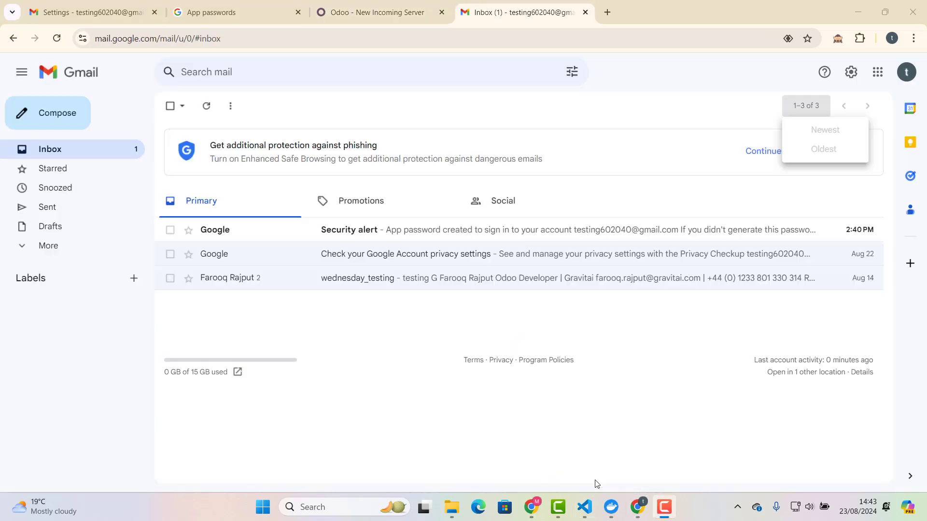
left_click(399, 11)
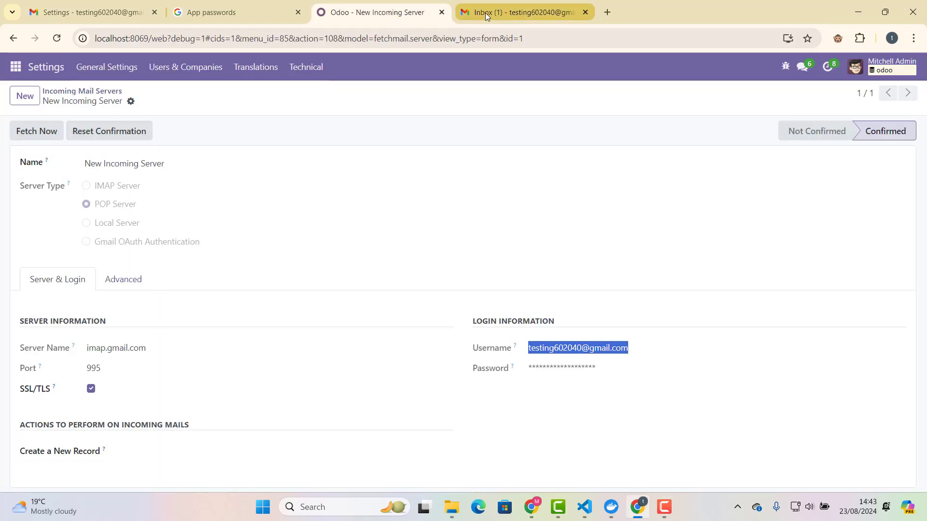
left_click(486, 15)
From a second Gmail account, email the Odoo-linked address with subject 'testing' and body 'dafafafafaf'.
left_click(609, 13)
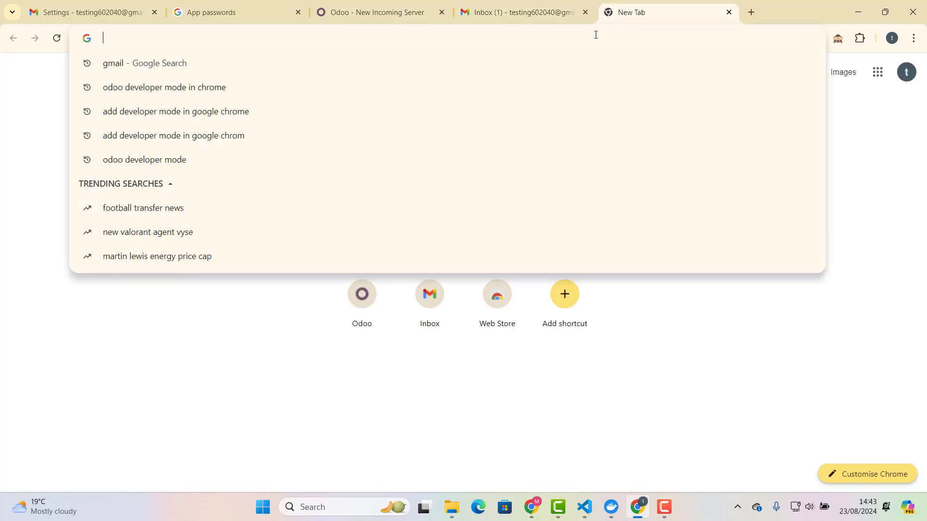
type("gmail")
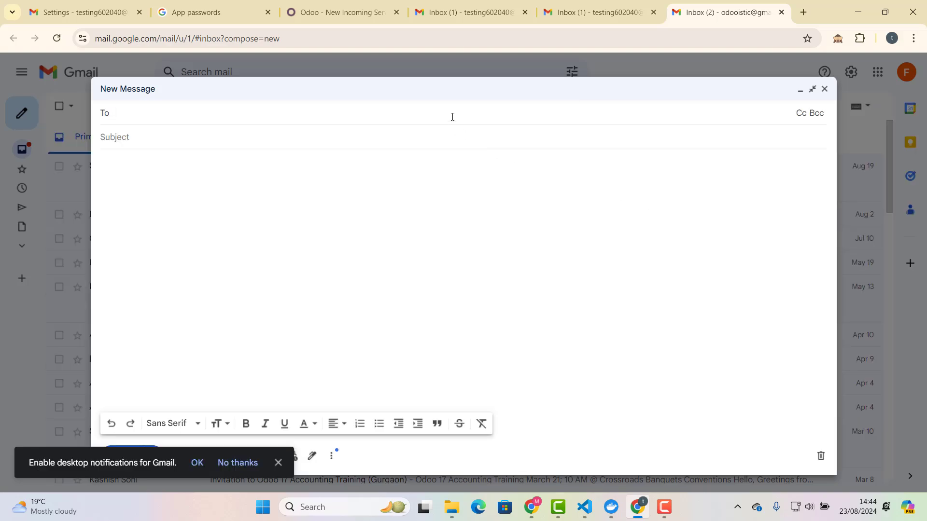
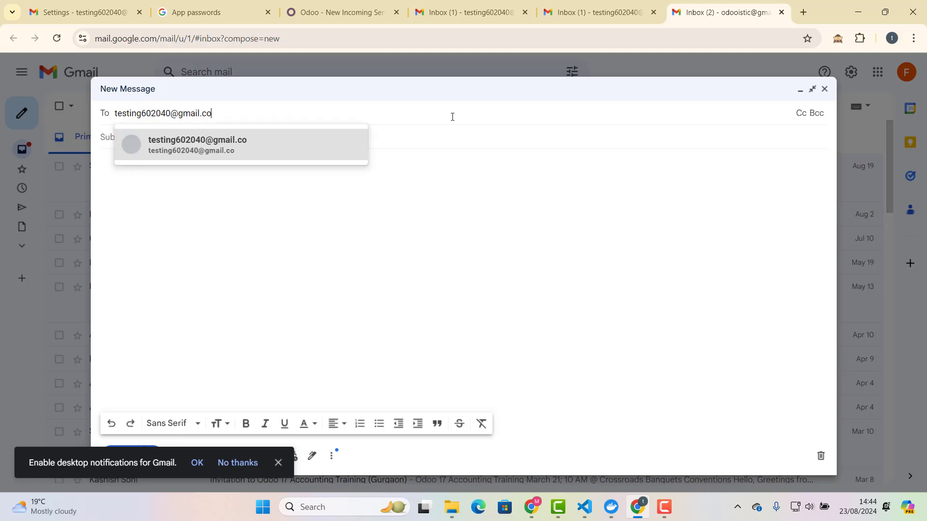
left_click(222, 151)
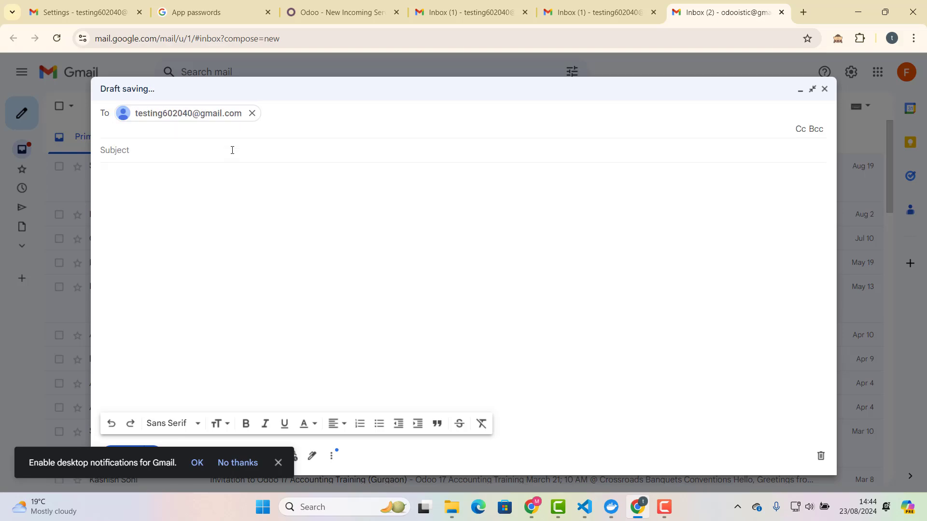
type("testing")
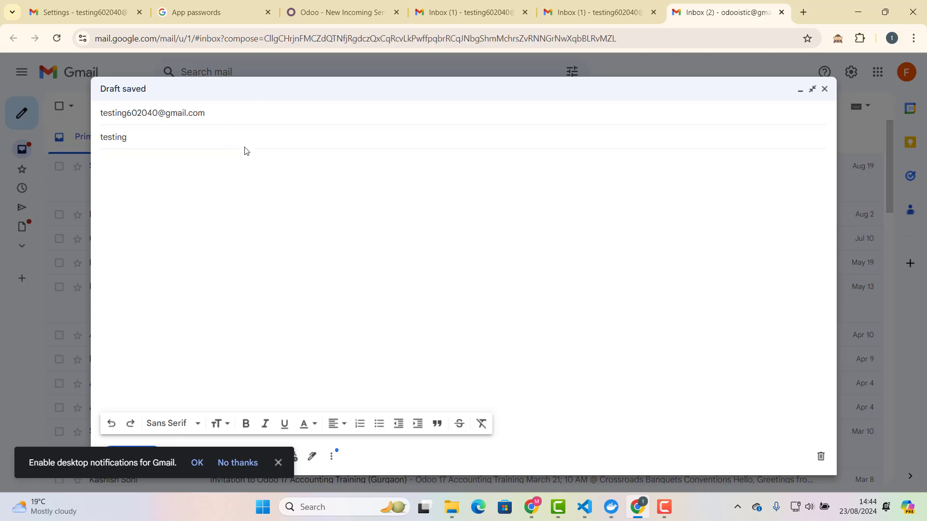
left_click(275, 173)
type("dafafafafaf")
left_click(278, 462)
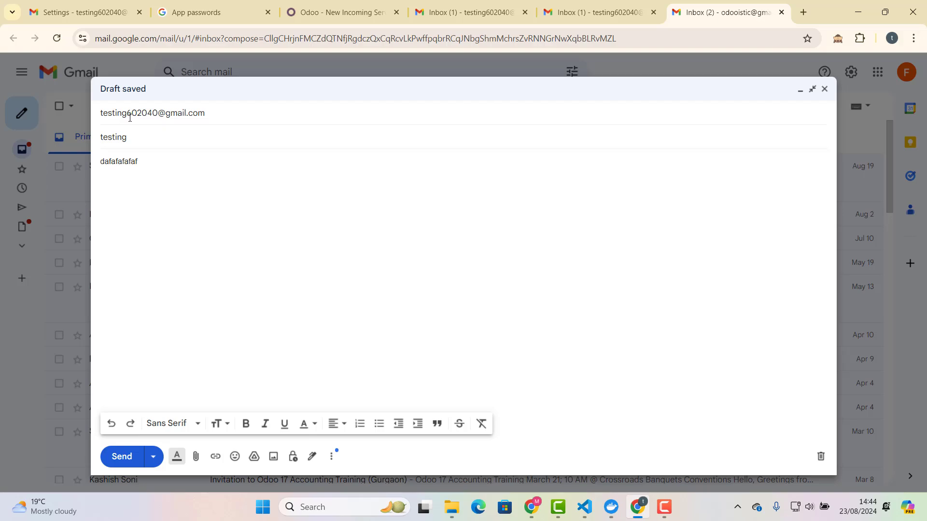
mouse_move(166, 116)
left_click(127, 458)
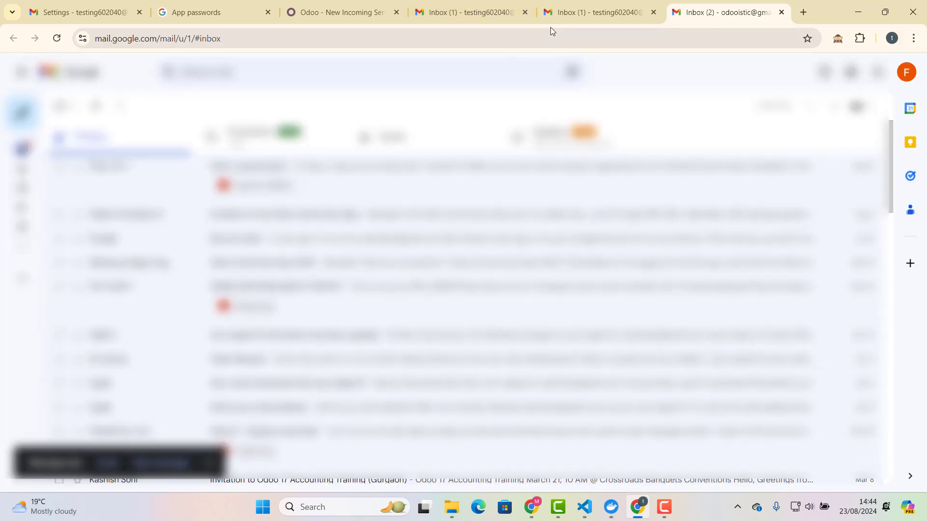
Back in Odoo, fetch new mail now from the Gmail incoming server.
left_click(317, 14)
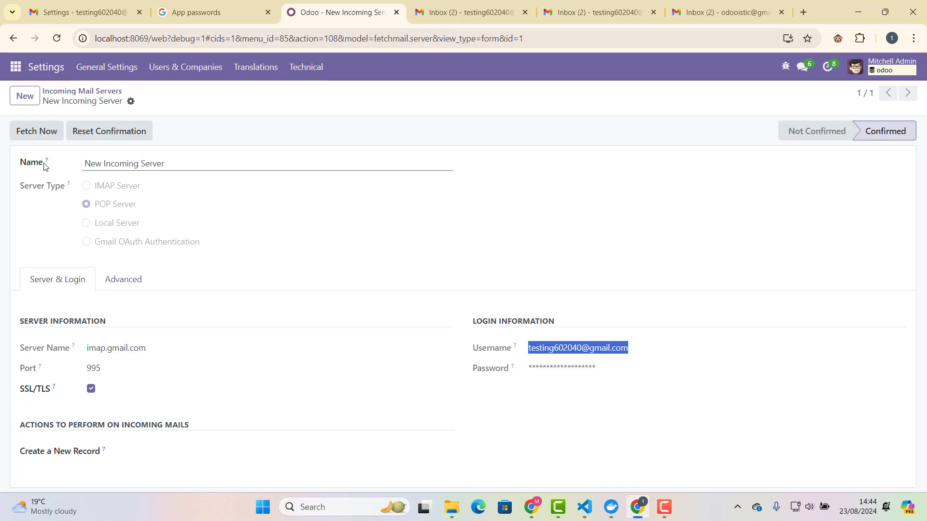
left_click(43, 133)
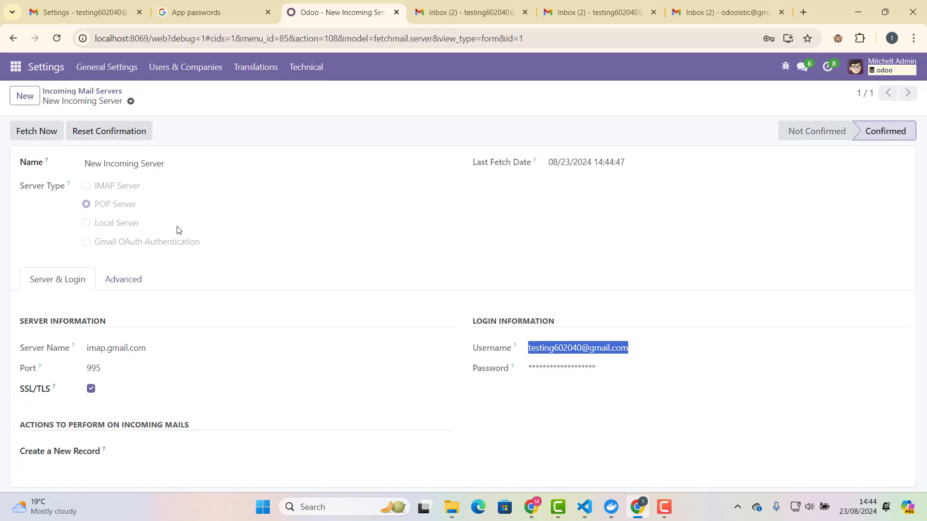
left_click(16, 68)
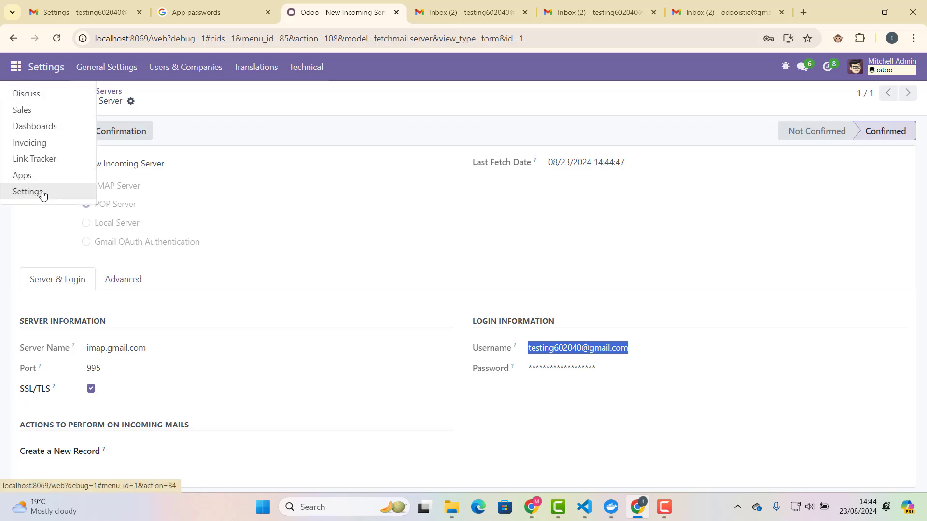
left_click(36, 179)
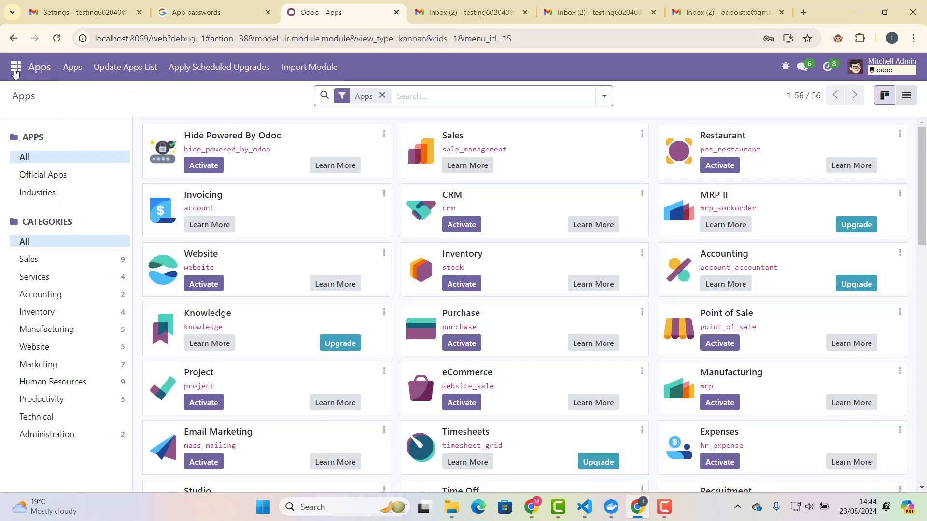
Open Settings > Technical > Emails, showing two failed 'Your Odoo Periodic Digest' emails.
left_click(15, 71)
left_click(16, 69)
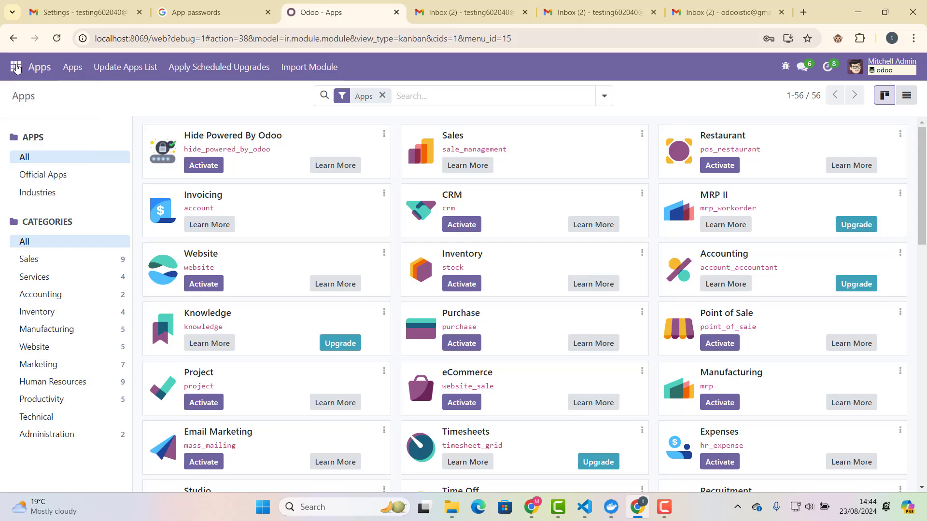
left_click(15, 69)
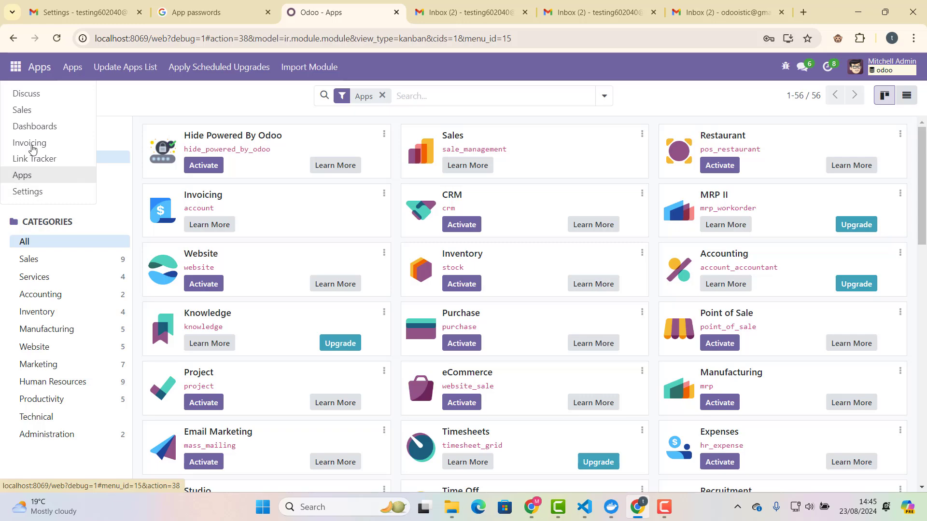
left_click(24, 68)
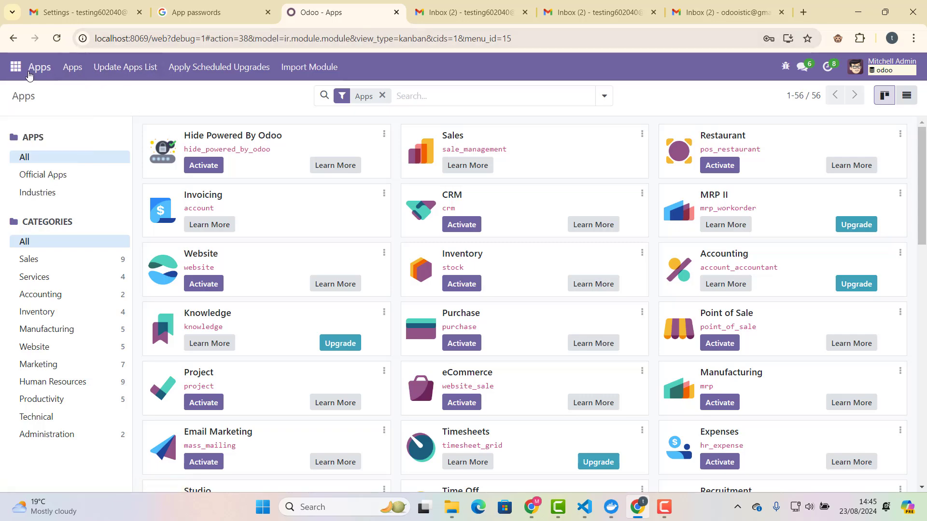
left_click(24, 67)
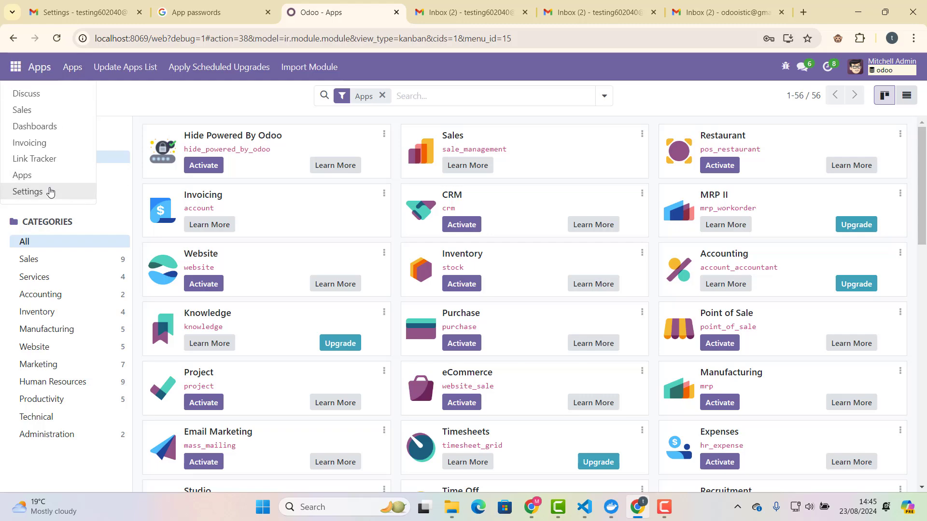
left_click(48, 189)
left_click(309, 68)
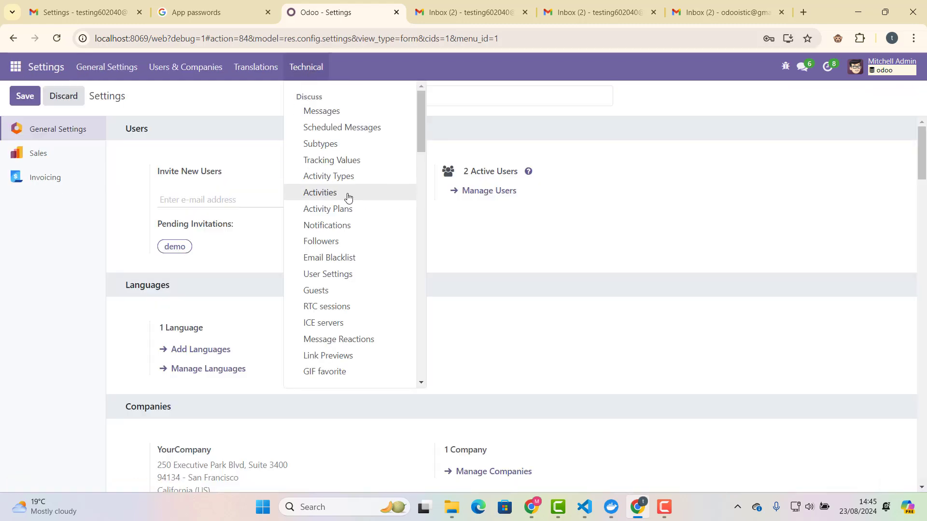
scroll(355, 207, "down", 4)
left_click(329, 227)
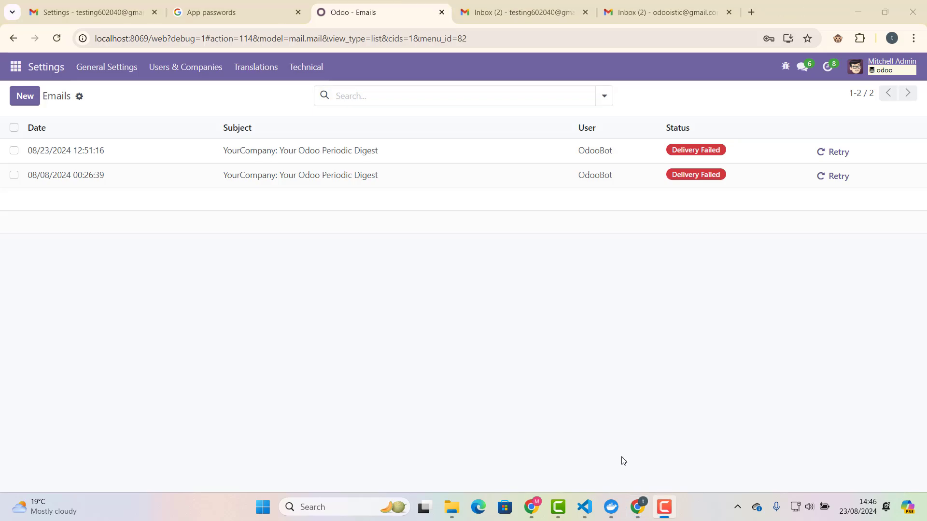
left_click(495, 340)
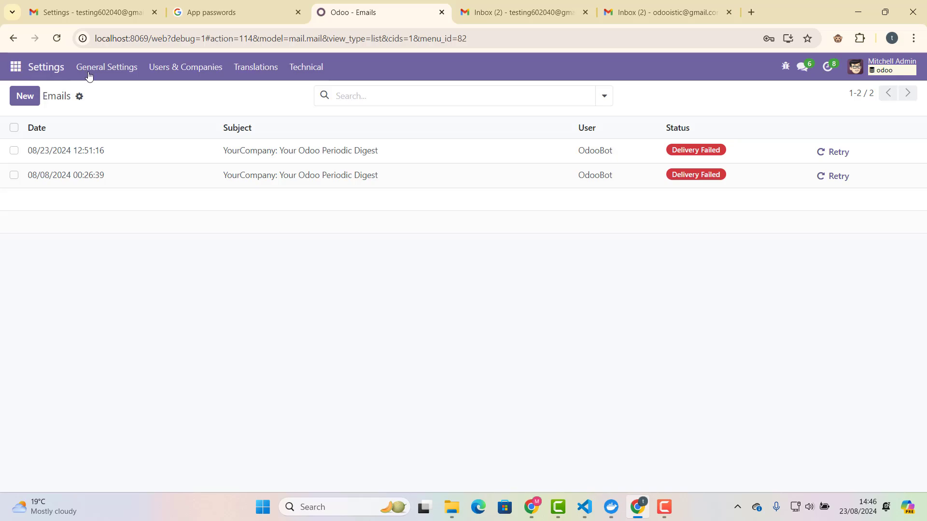
Search the New Incoming Server's Create a New Record field for 'lea' and find no lead type.
left_click(302, 70)
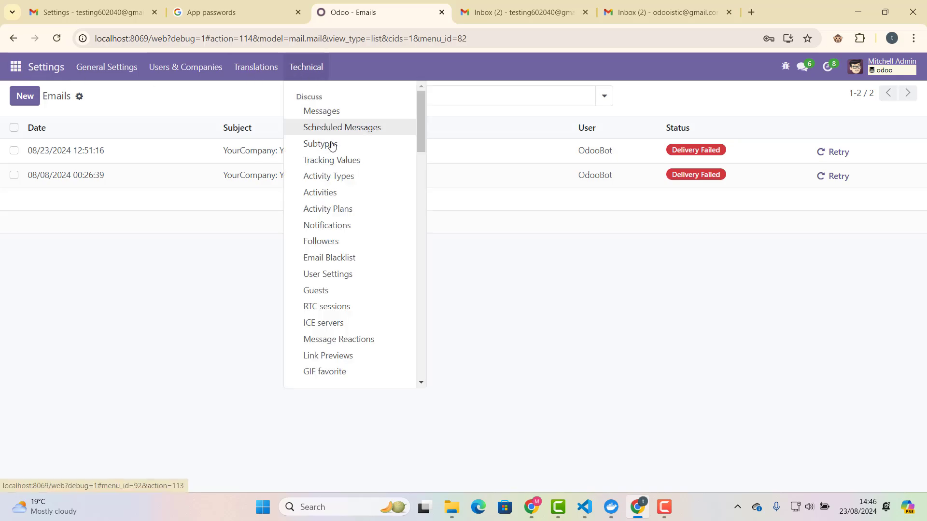
scroll(357, 239, "down", 5)
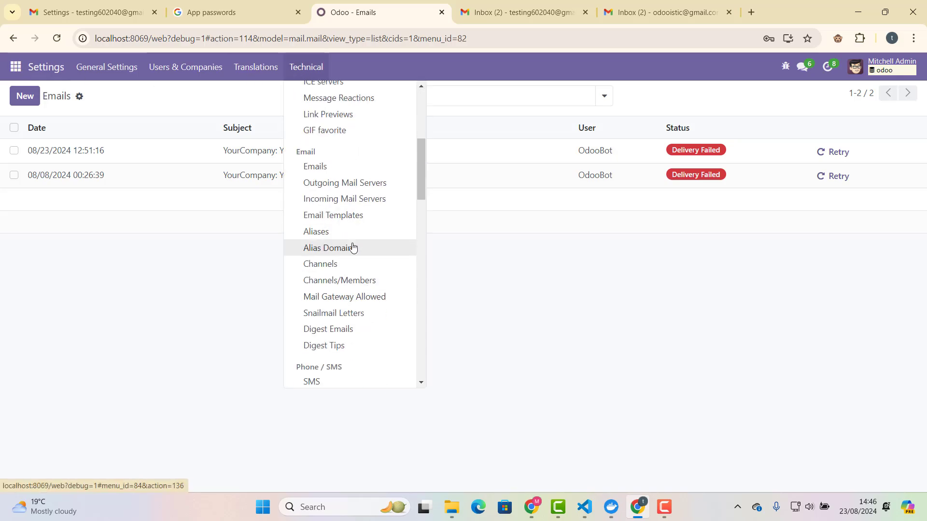
left_click(355, 198)
left_click(226, 152)
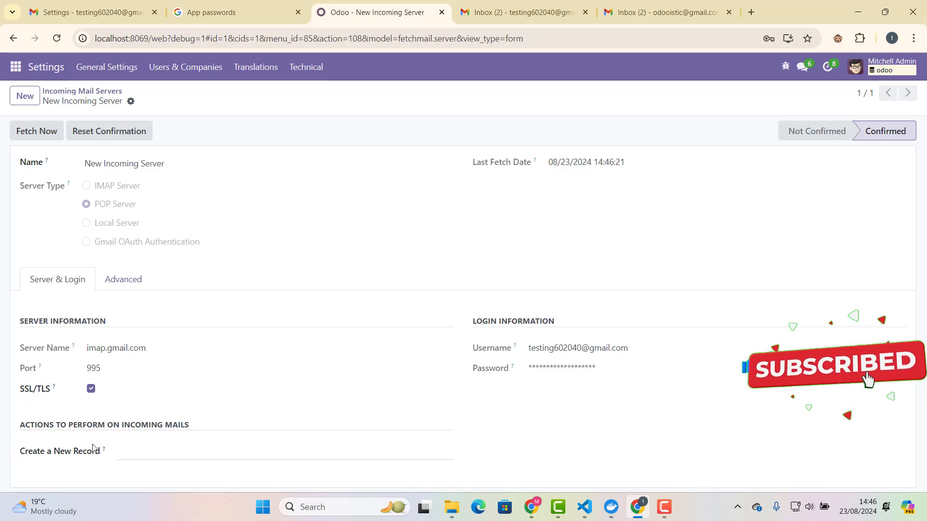
left_click(145, 452)
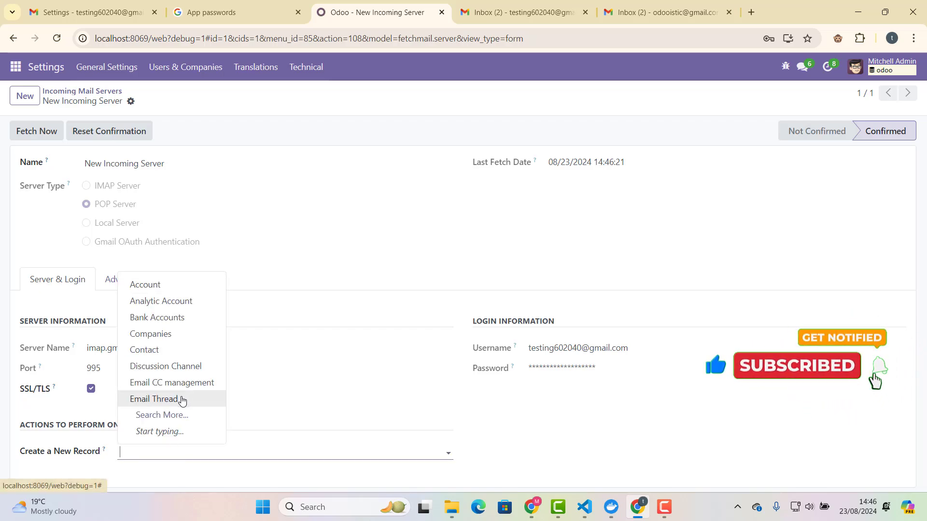
type("lea")
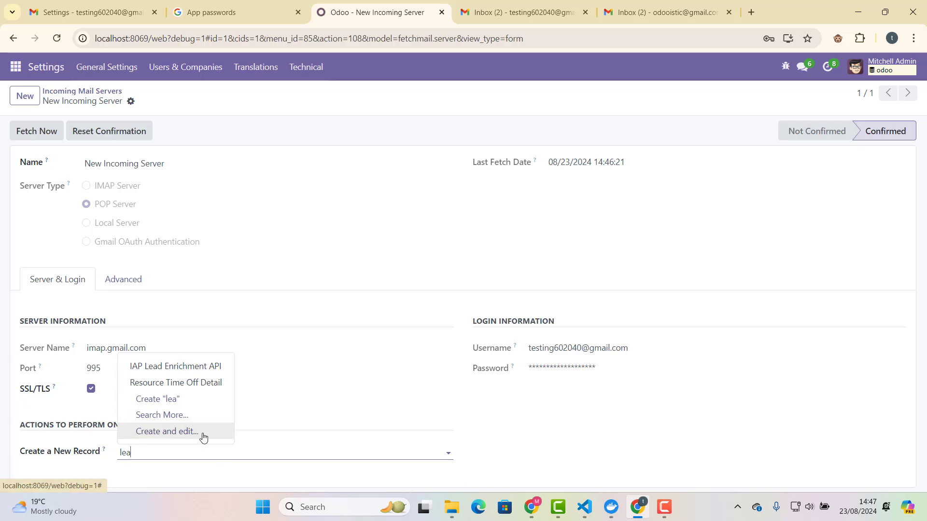
left_click(181, 447)
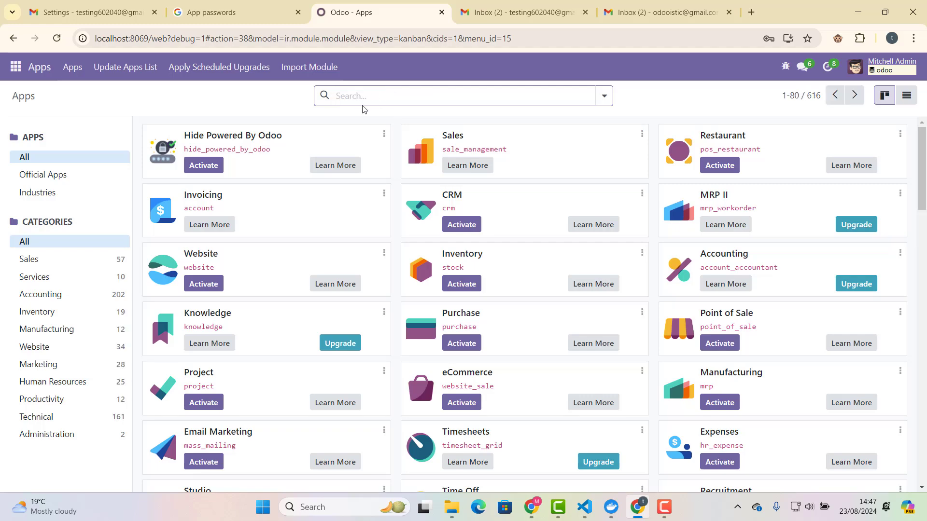
Search the Apps catalogue for 'crm' and activate the CRM module.
type("crm")
key("Return")
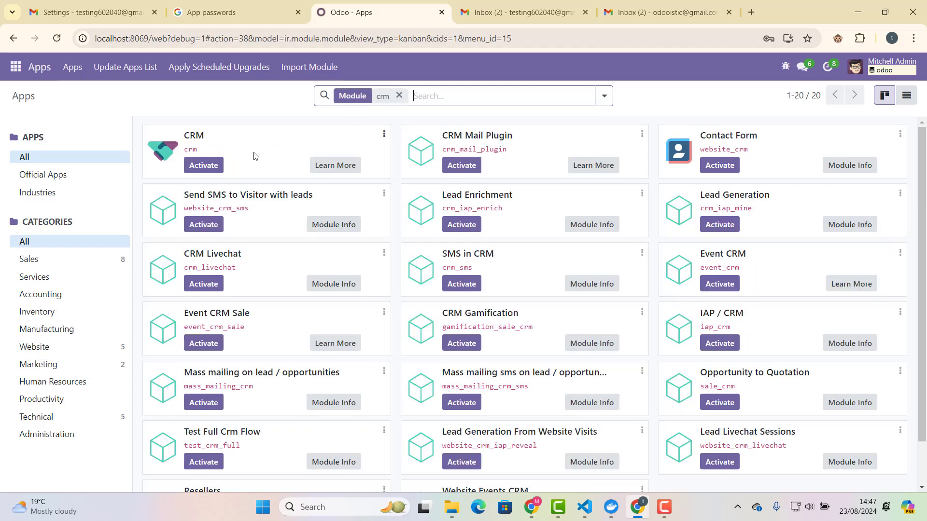
left_click(203, 165)
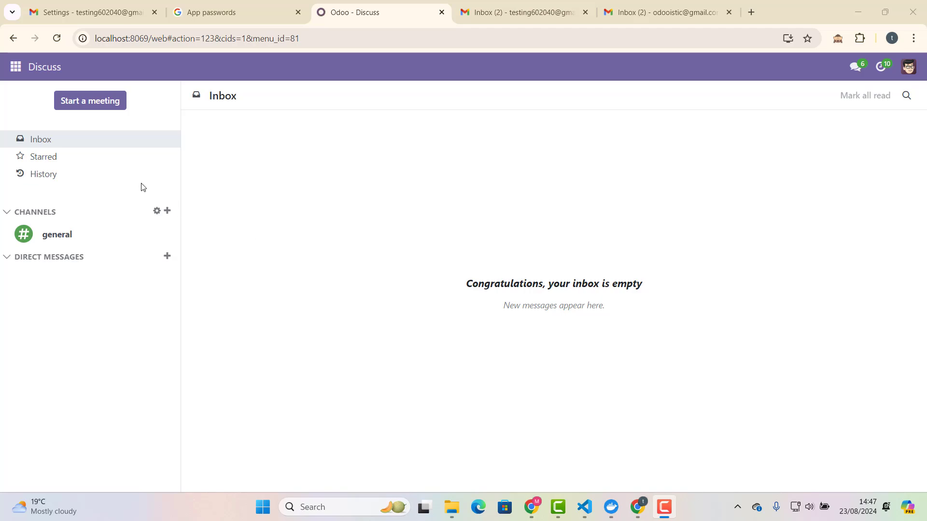
Set the New Incoming Server's Create a New Record to Lead/Opportunity and save it.
left_click(16, 67)
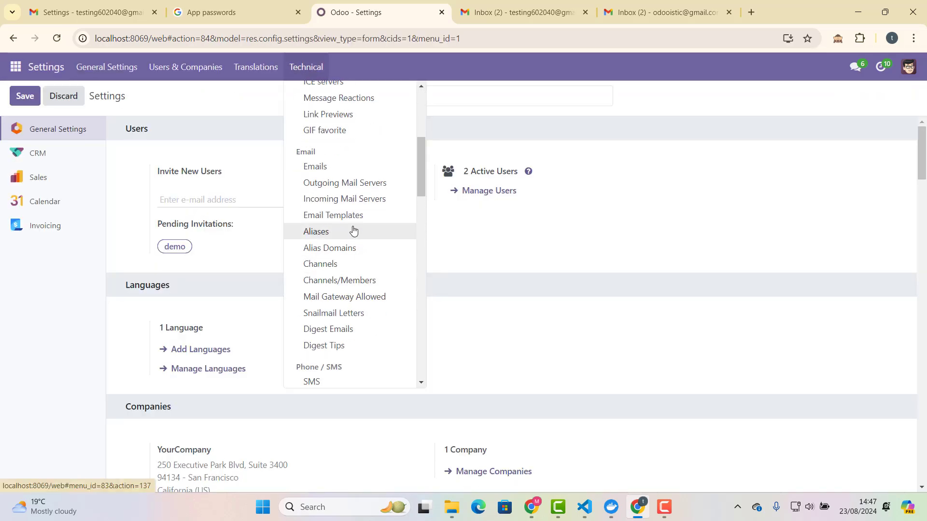
left_click(366, 200)
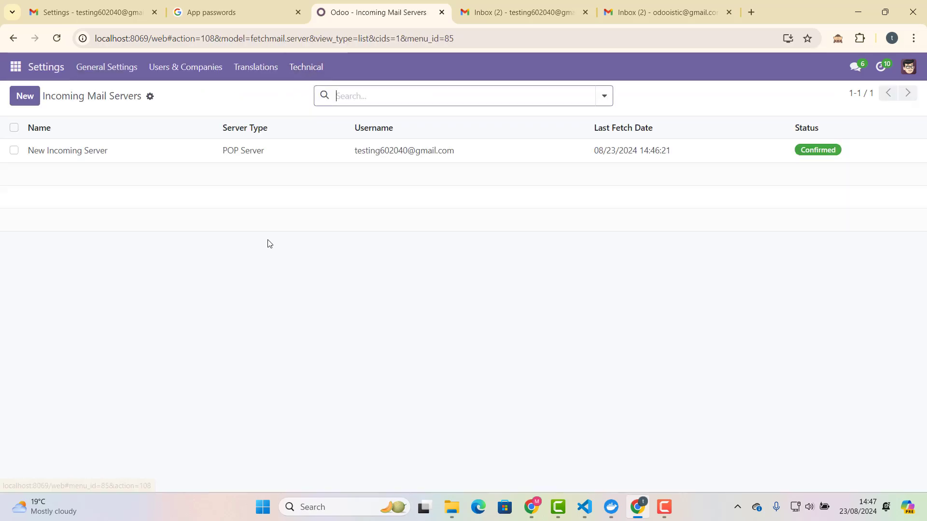
left_click(122, 155)
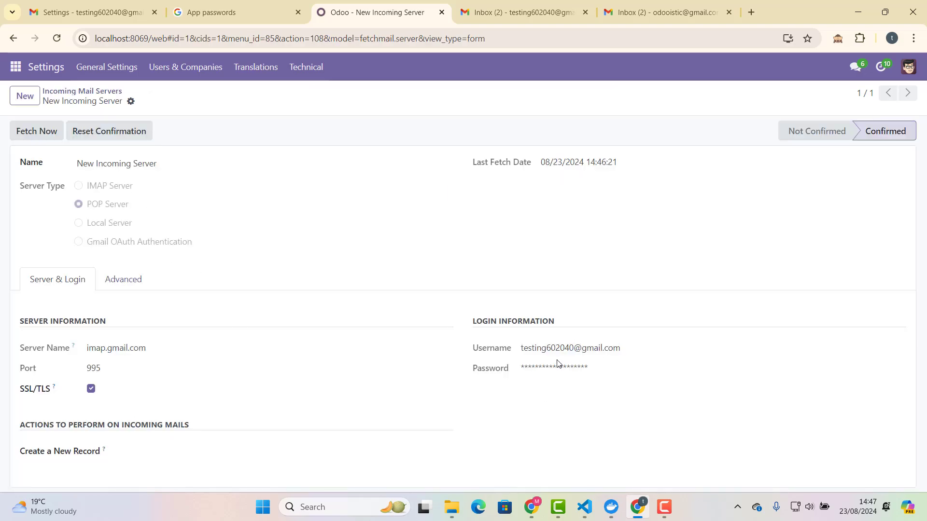
left_click(159, 452)
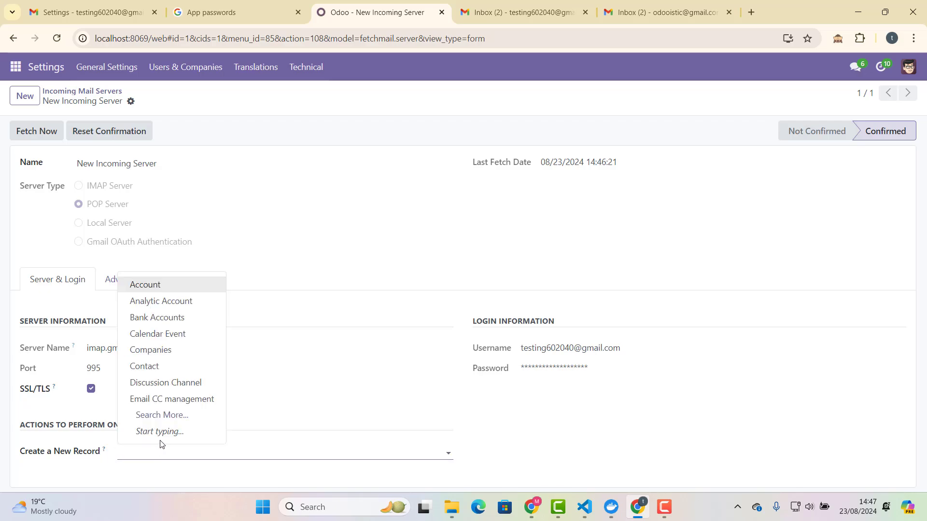
type("lea")
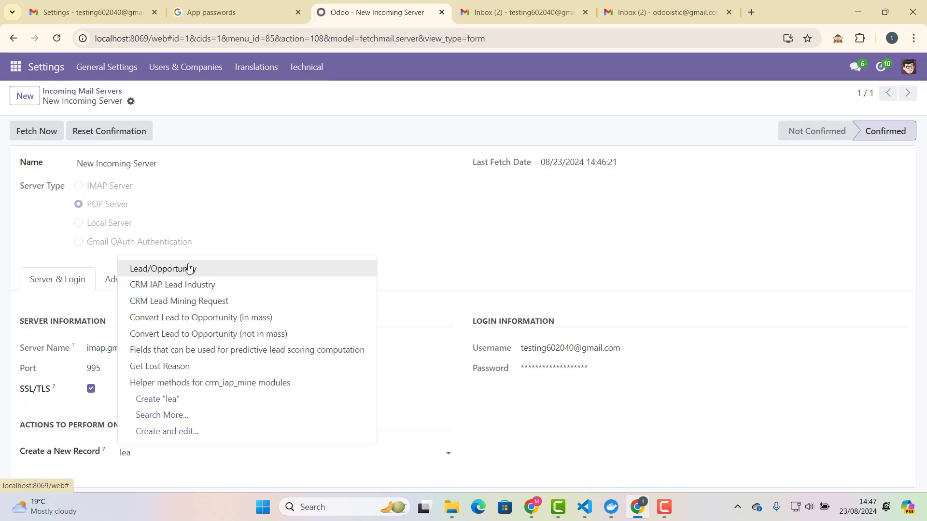
left_click(189, 269)
left_click(150, 101)
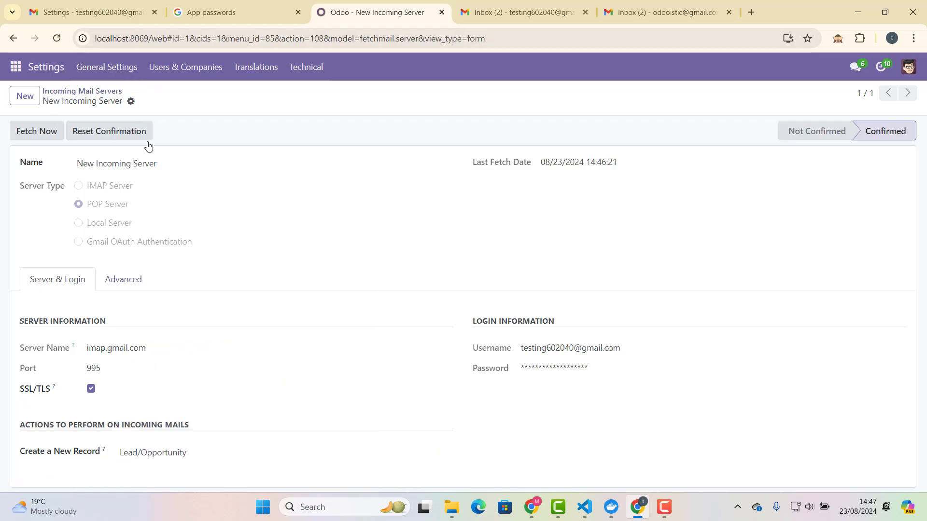
In the second Gmail account, start a new email addressed to the Odoo mailbox.
left_click(536, 9)
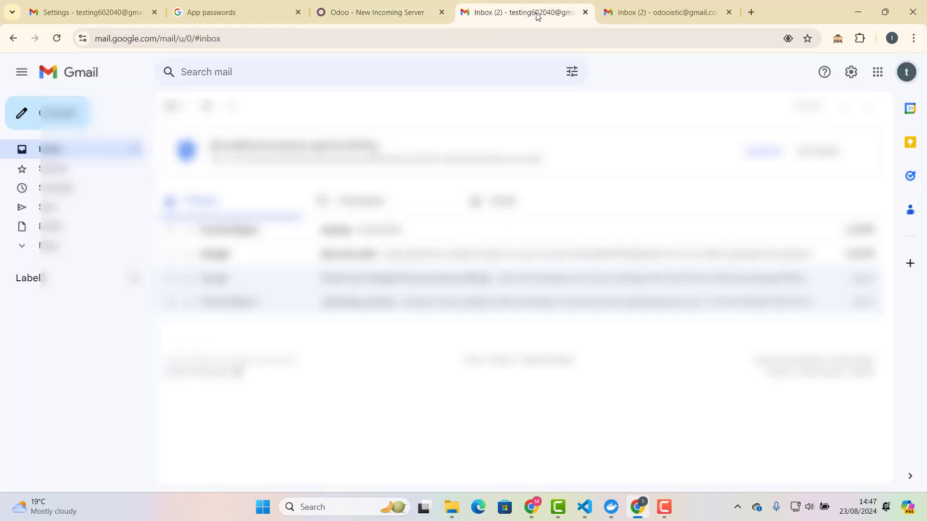
left_click(651, 21)
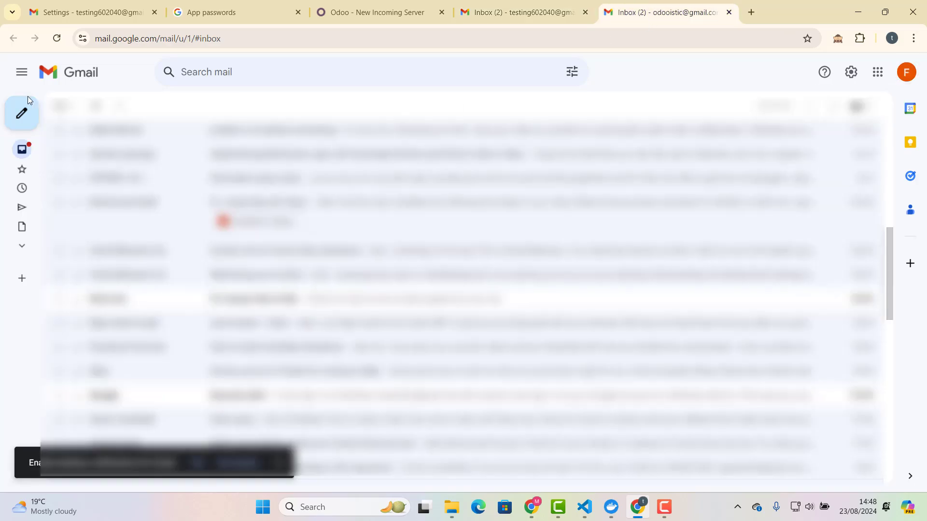
left_click(30, 127)
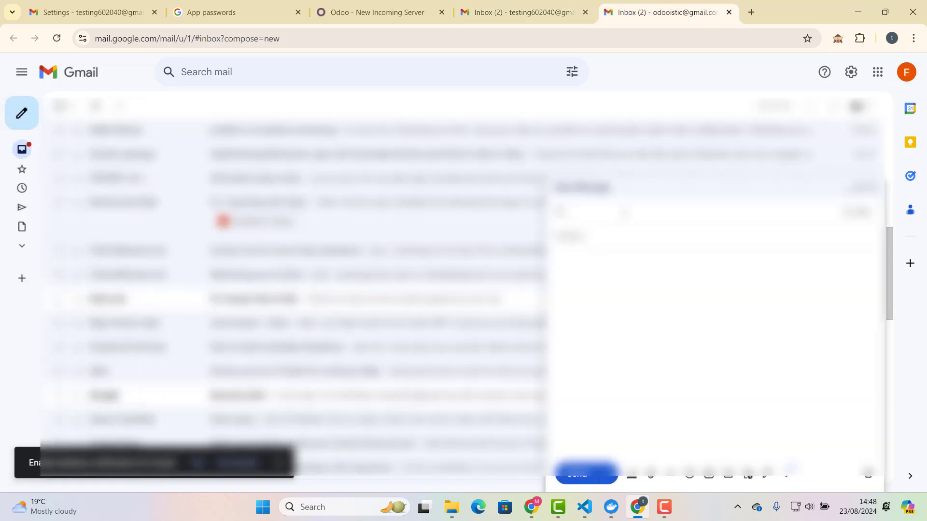
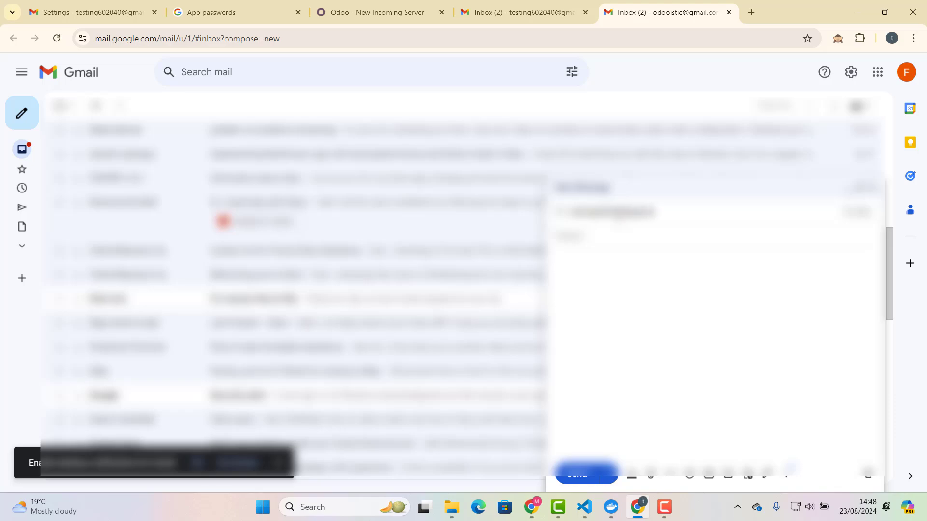
type("com")
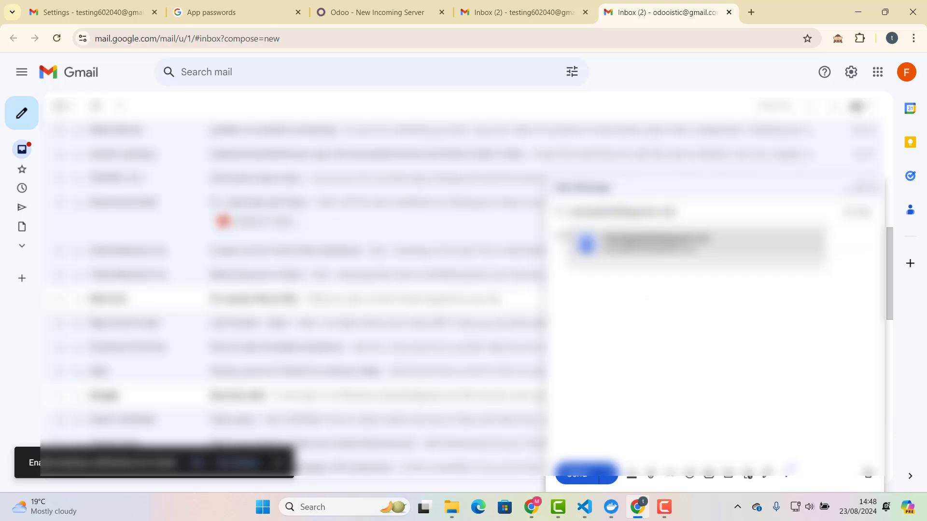
key("Return")
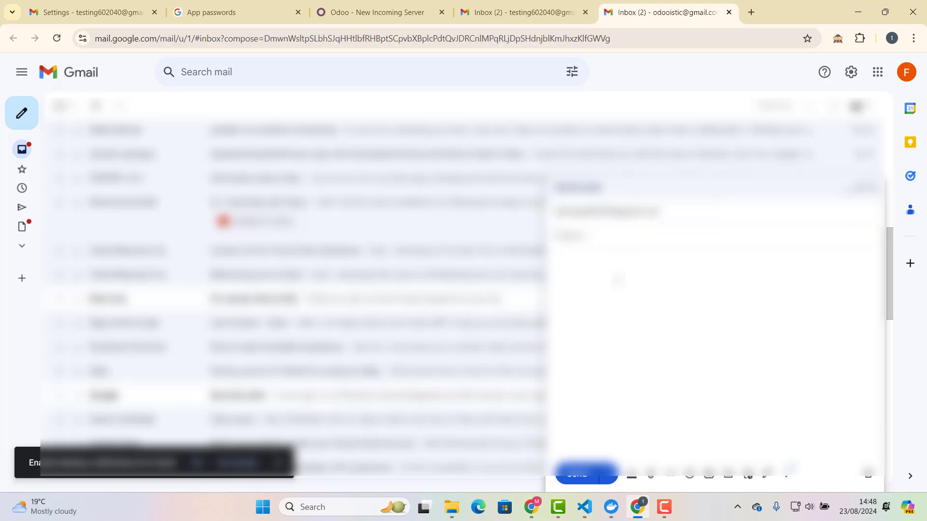
Give the email a trimmed subject starting 'Test mail' and the body 'test email'.
key("Tab")
type("Test mail for")
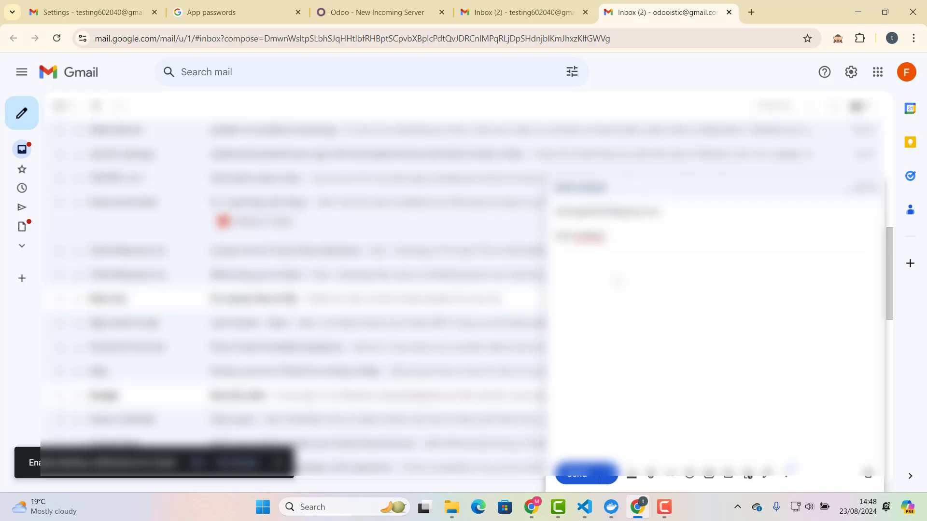
left_click_drag(607, 236, 572, 236)
key("BackSpace")
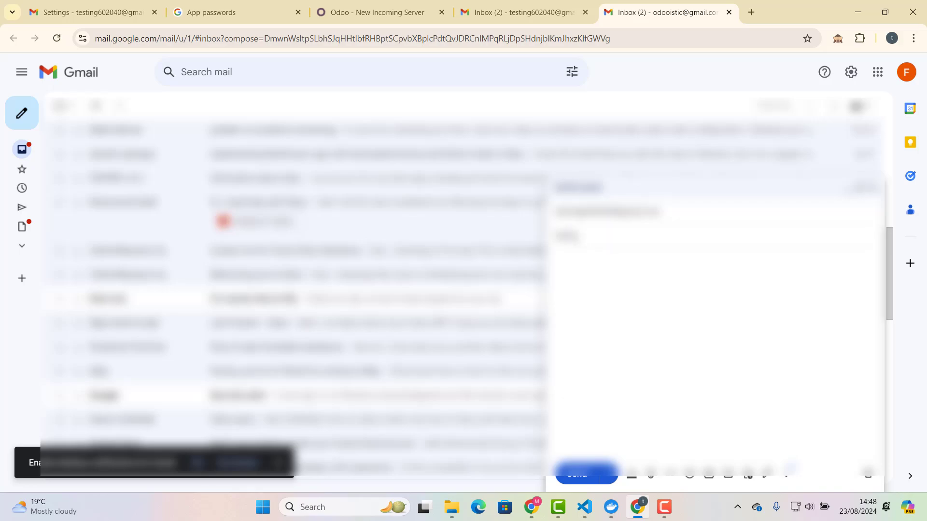
left_click(557, 260)
type("test email")
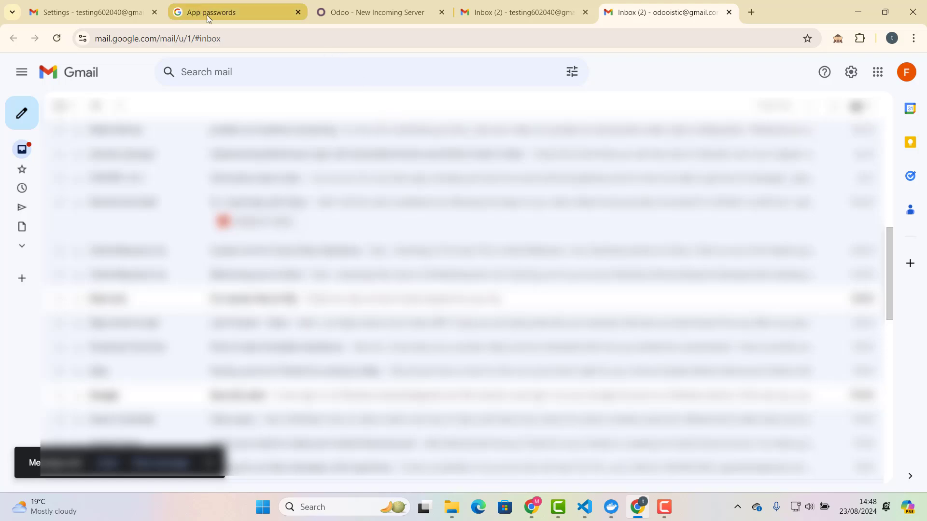
left_click(315, 20)
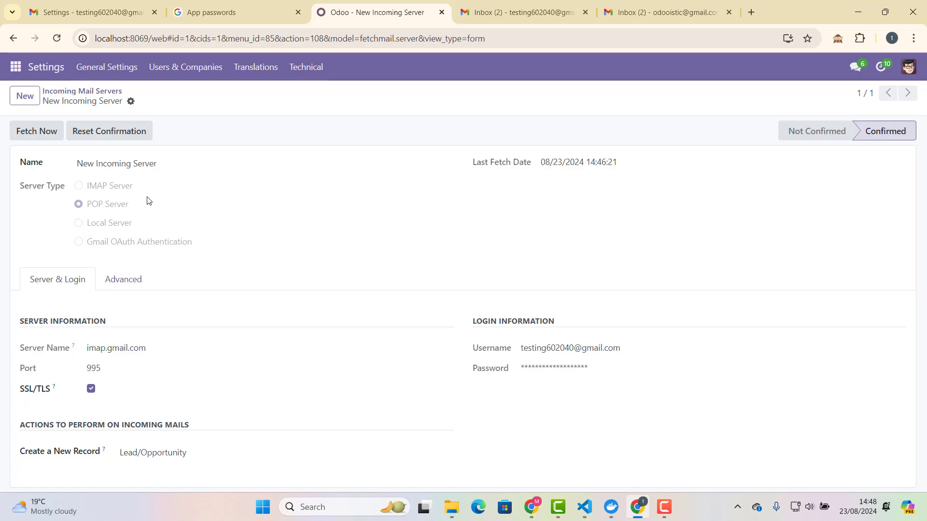
Run Fetch Now twice on the incoming server, view the CRM Pipeline, then go to Settings.
left_click(35, 133)
left_click(22, 134)
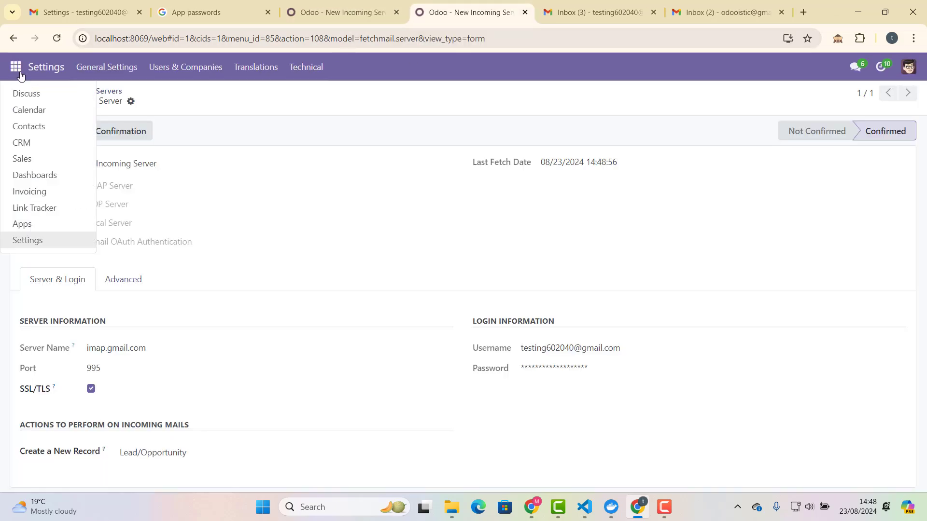
left_click(35, 143)
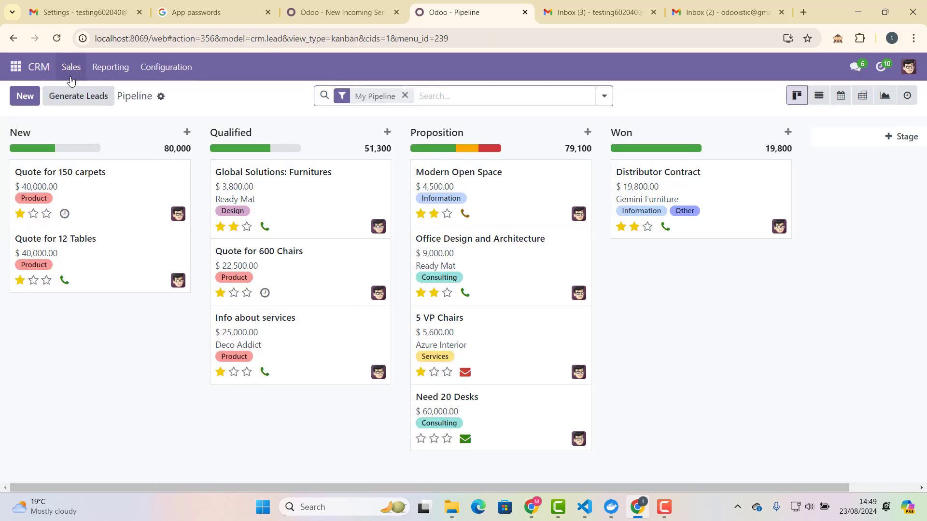
left_click(20, 69)
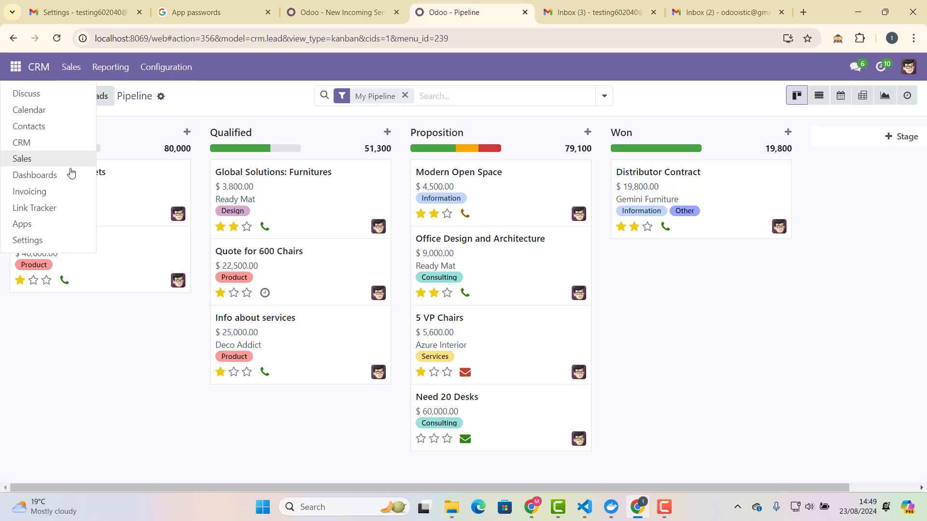
left_click(62, 244)
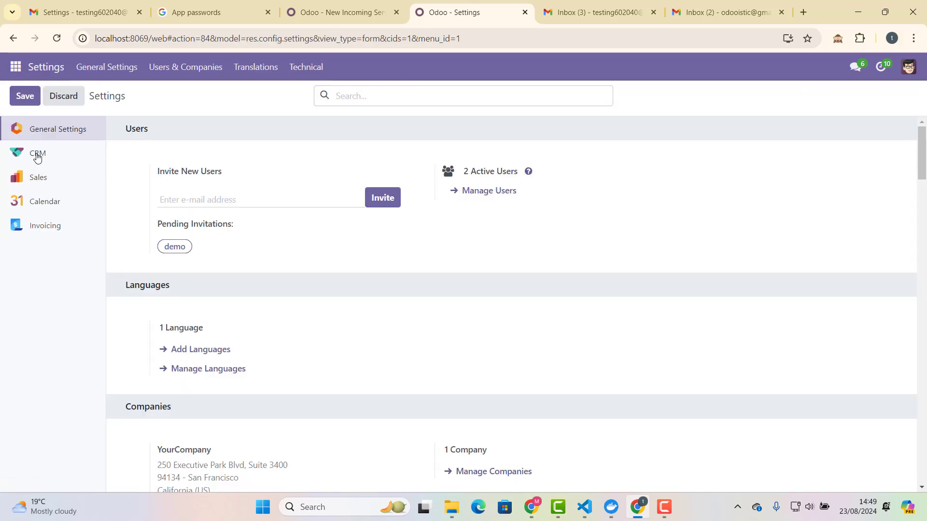
Enable the Leads option in the CRM settings and save.
left_click(39, 153)
scroll(211, 273, "down", 3)
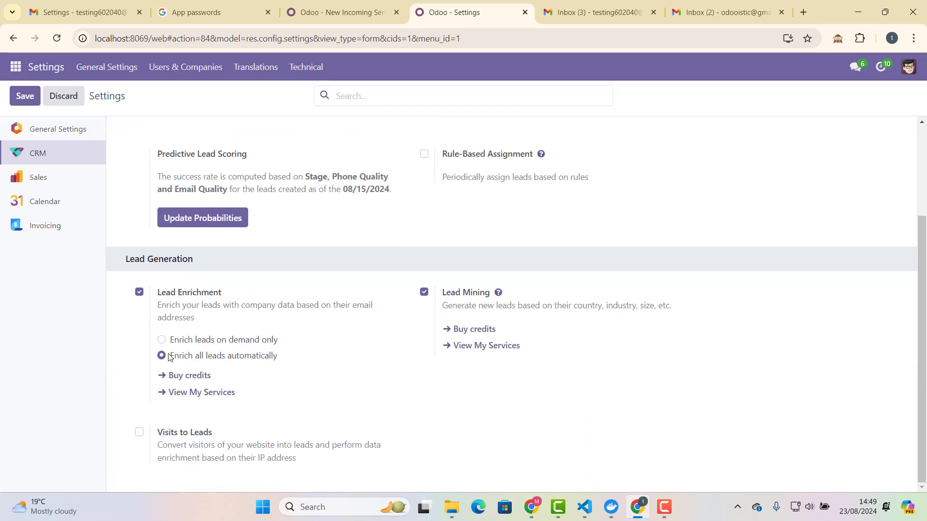
scroll(168, 346, "up", 3)
left_click(423, 162)
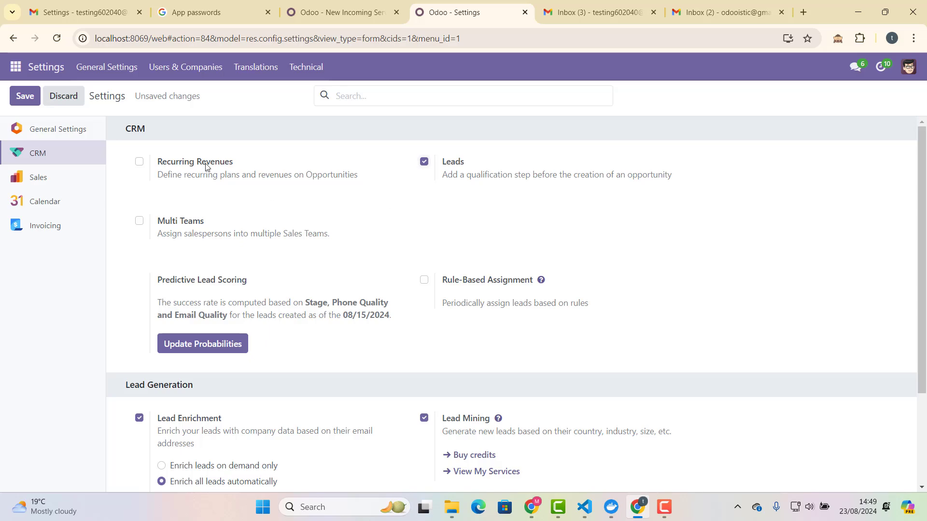
left_click(25, 96)
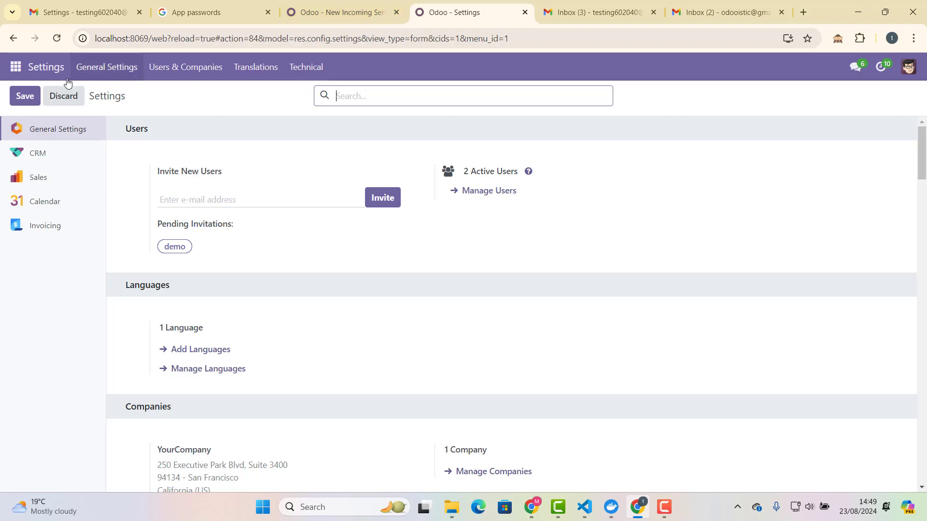
Open the CRM app's Leads list.
left_click(15, 67)
left_click(166, 114)
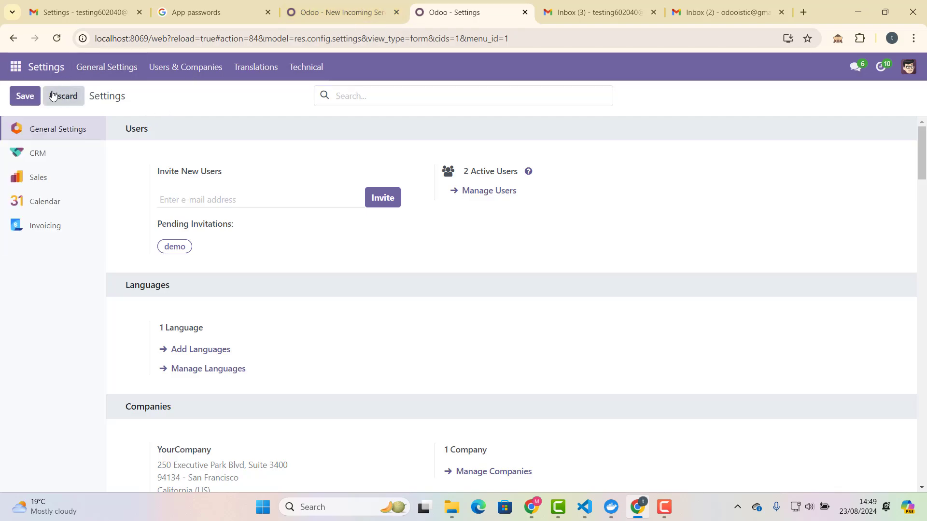
left_click(16, 66)
left_click(41, 141)
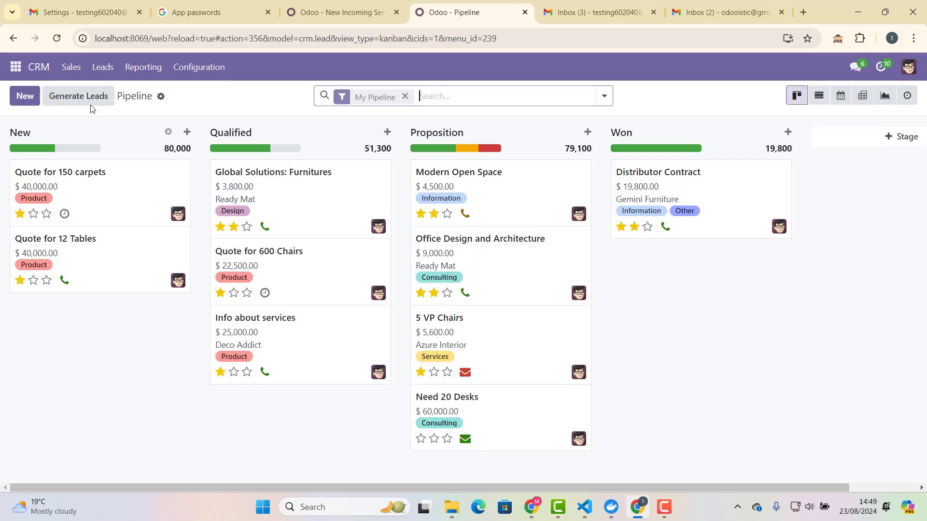
left_click(100, 68)
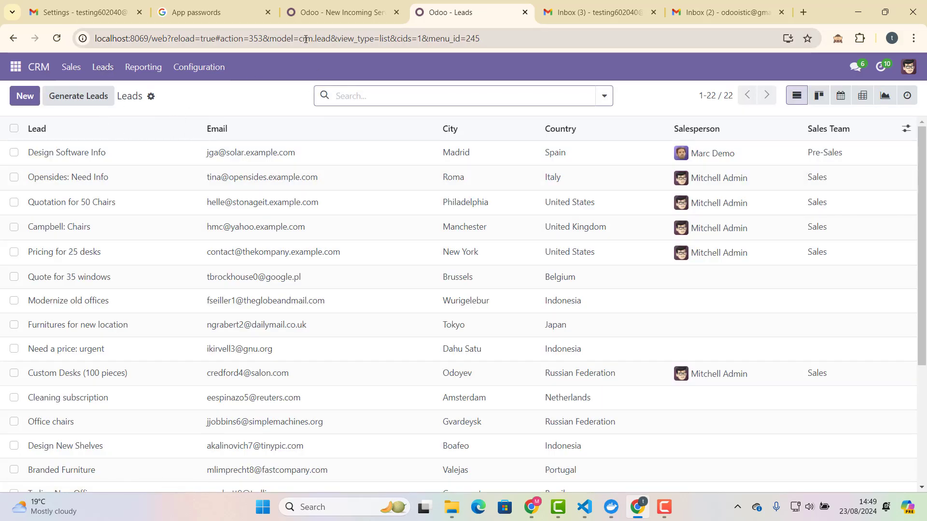
Fetch mail again from the incoming server and reload Leads, still showing 22 entries.
left_click(317, 16)
left_click(40, 126)
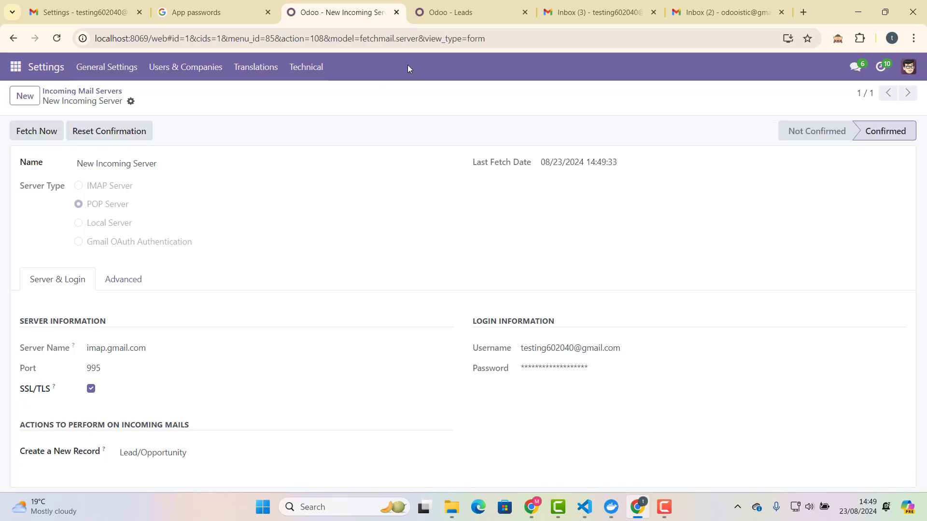
left_click(450, 17)
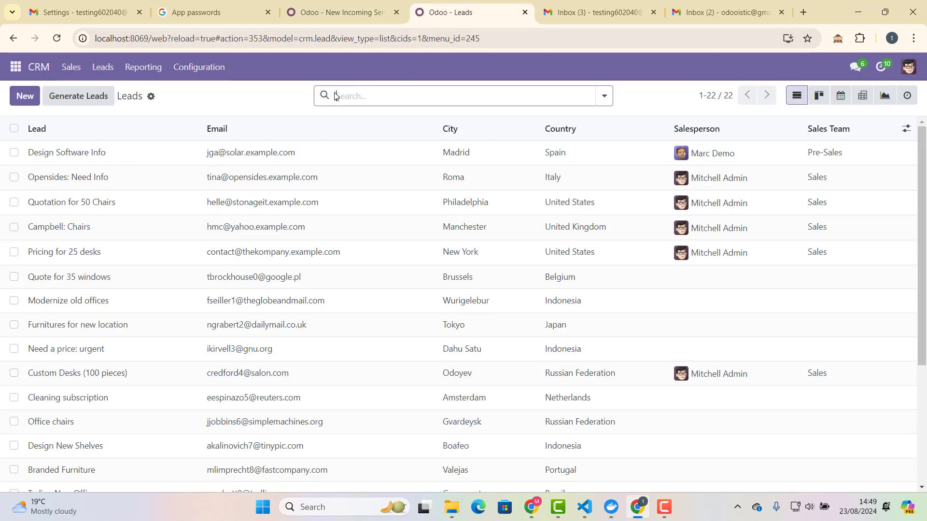
left_click(56, 38)
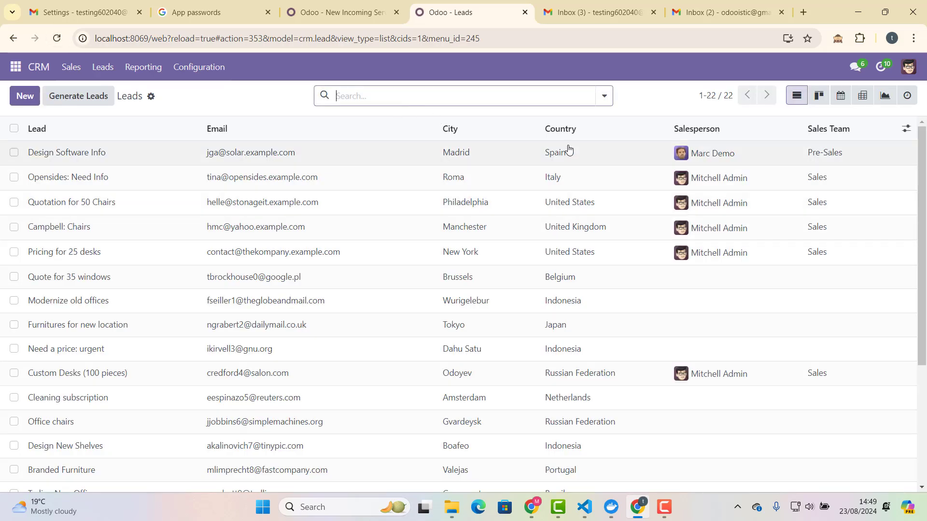
left_click(616, 5)
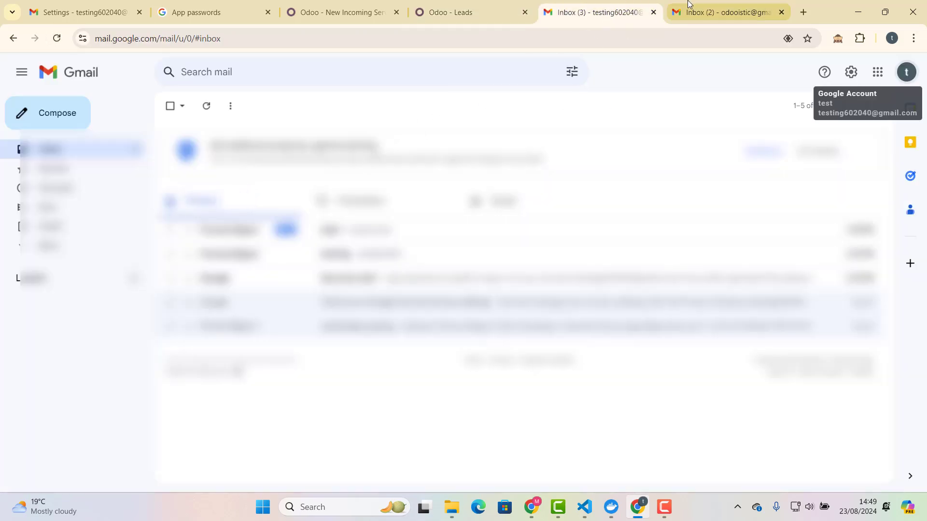
From the second Gmail account, send the Odoo mailbox an email with subject 'Test mail' and body 'test mail'.
left_click(690, 10)
left_click(21, 113)
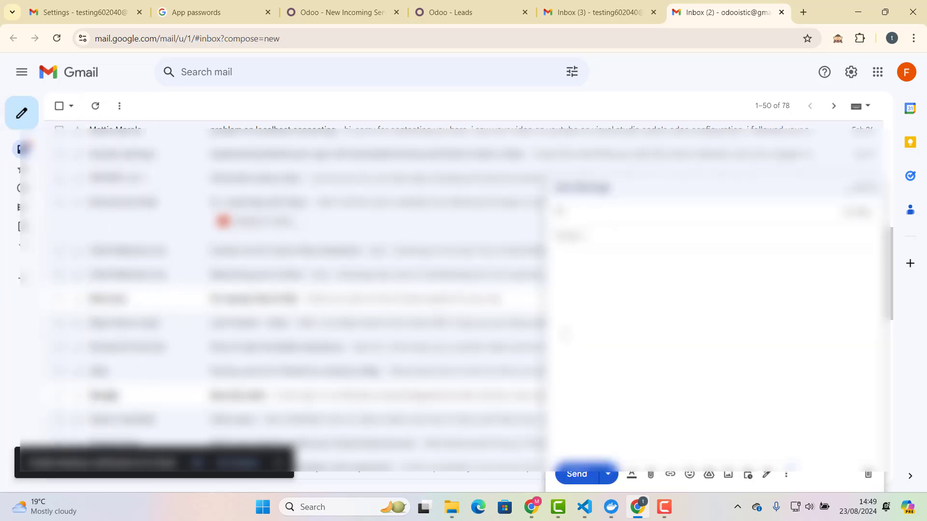
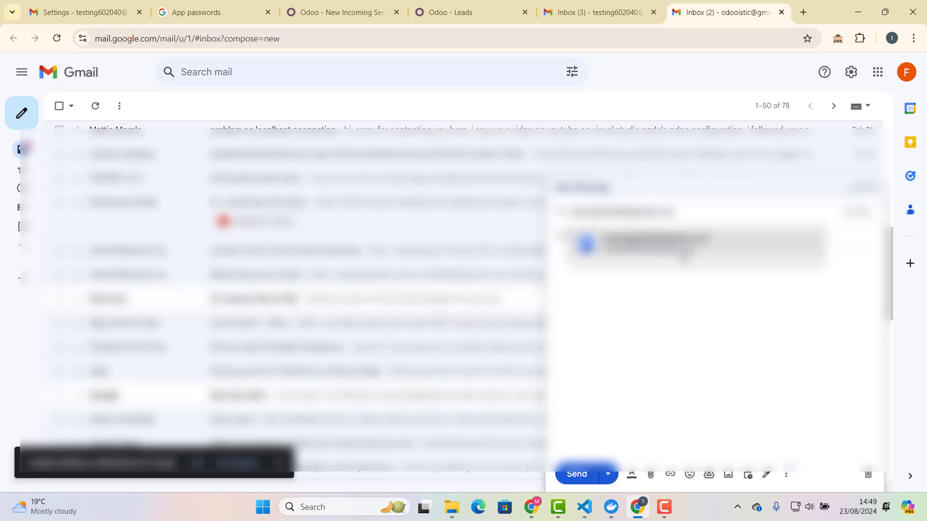
key("Return")
type("Te")
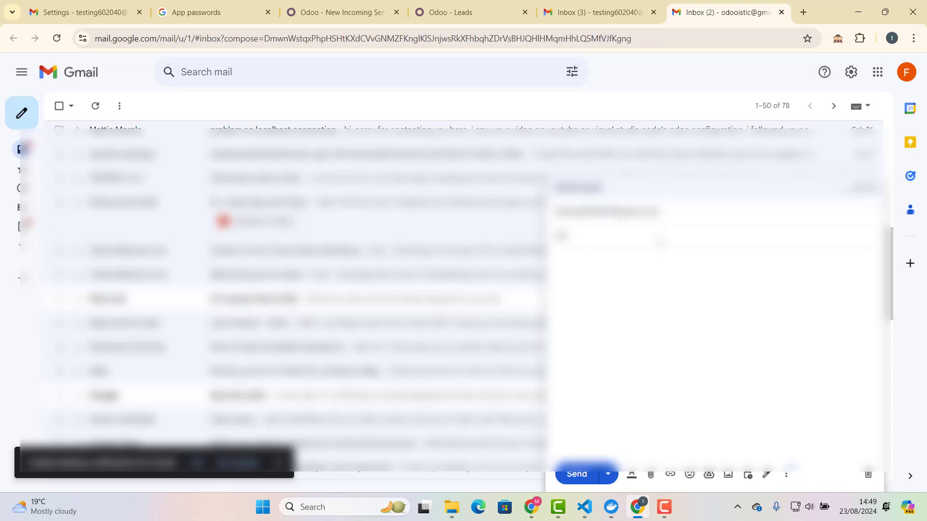
type("st mail")
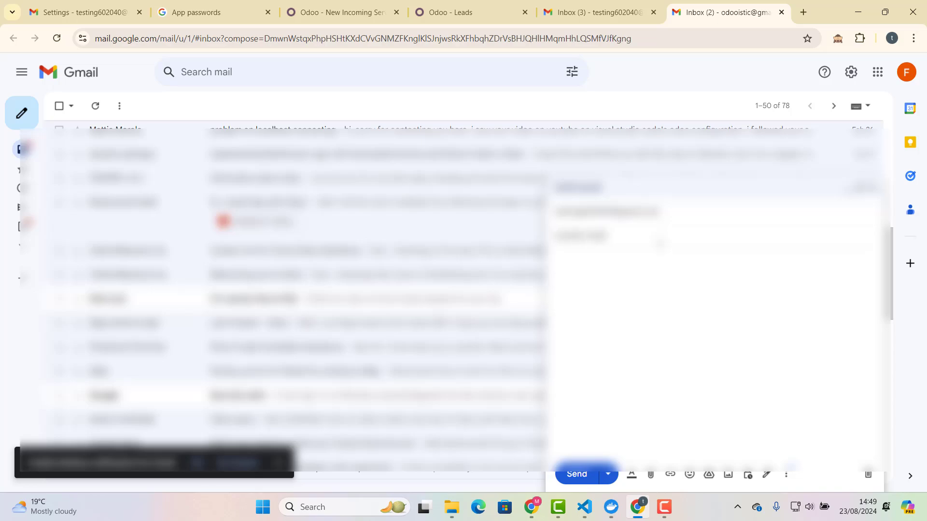
left_click(653, 294)
type("test mail")
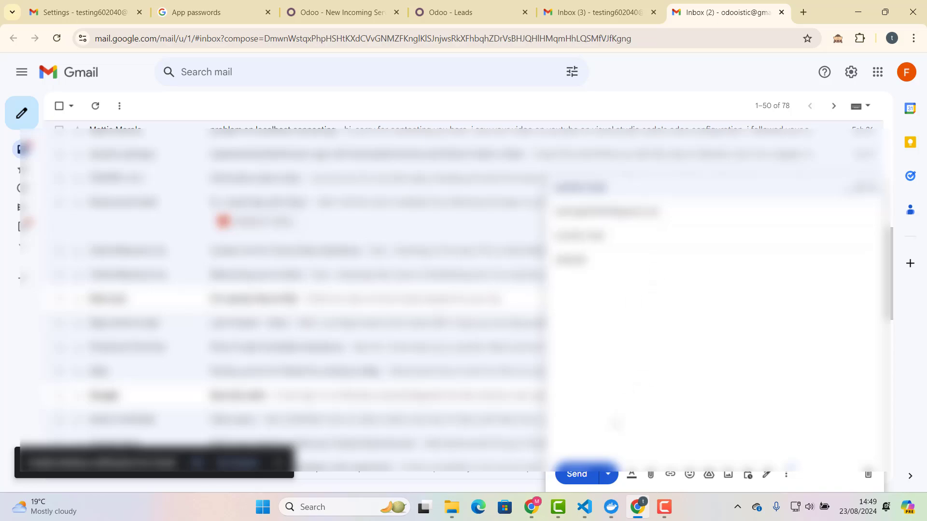
left_click(589, 474)
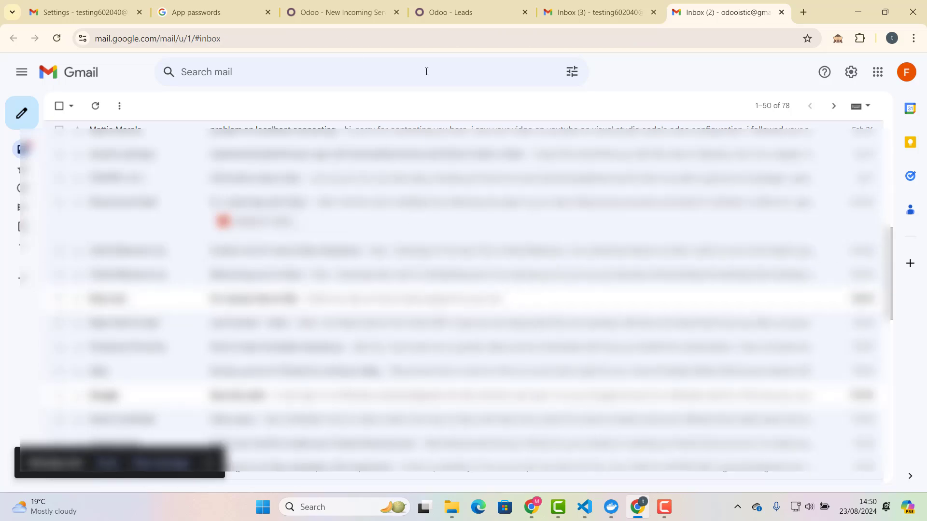
left_click(337, 21)
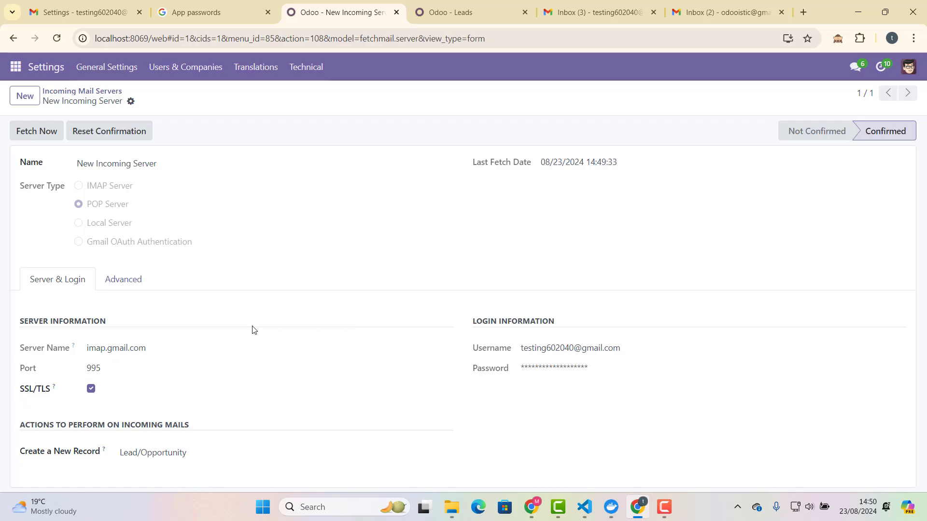
Fetch mail twice from the incoming server, updating the last fetch time to 14:50:15.
key("F10")
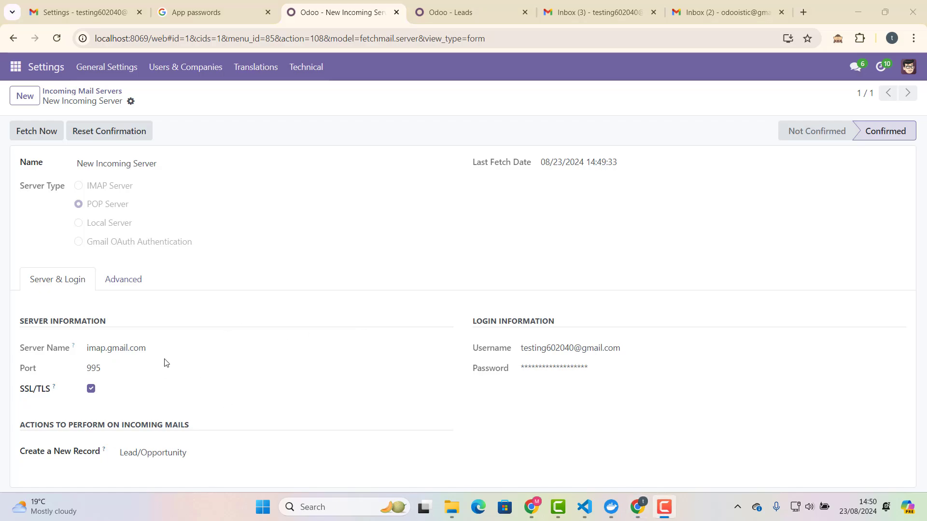
left_click(31, 137)
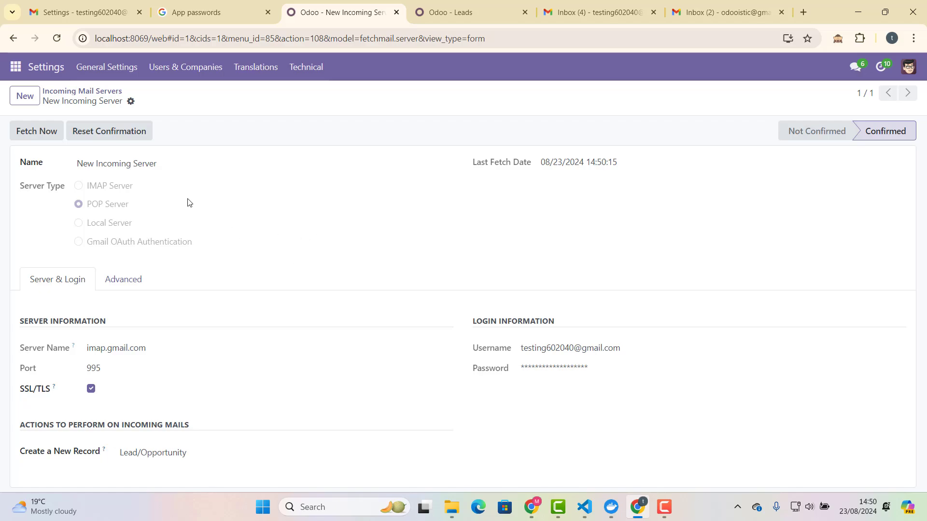
left_click(41, 133)
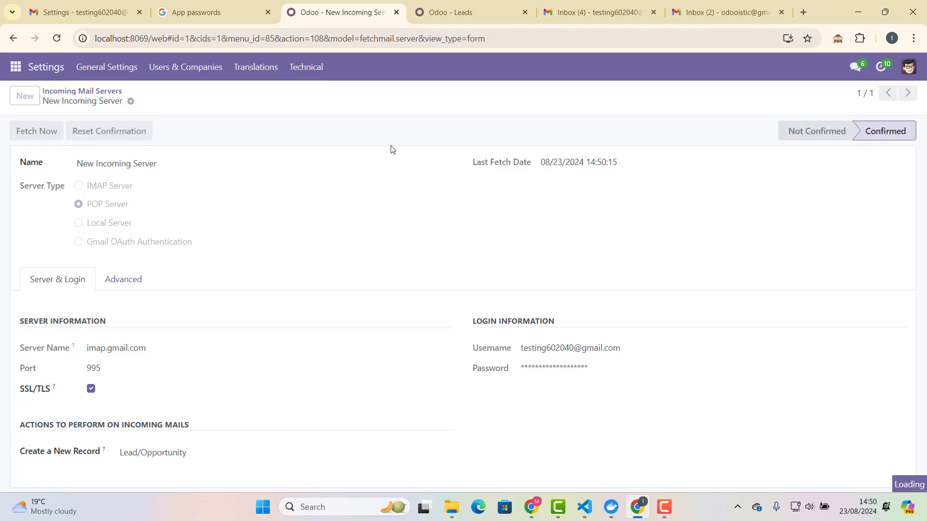
left_click(447, 6)
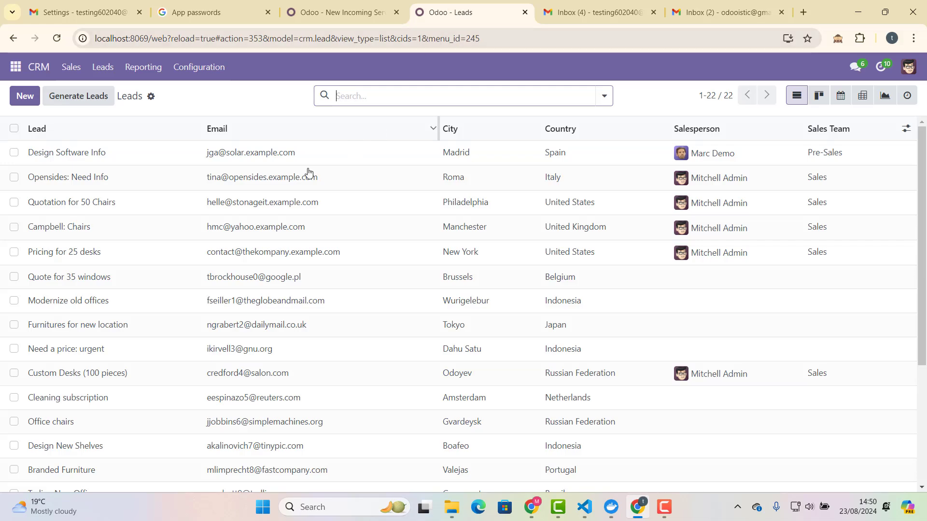
Reload the 23-entry Leads list, sort by Lead name descending, and open 'another lead' to read its message.
left_click(57, 38)
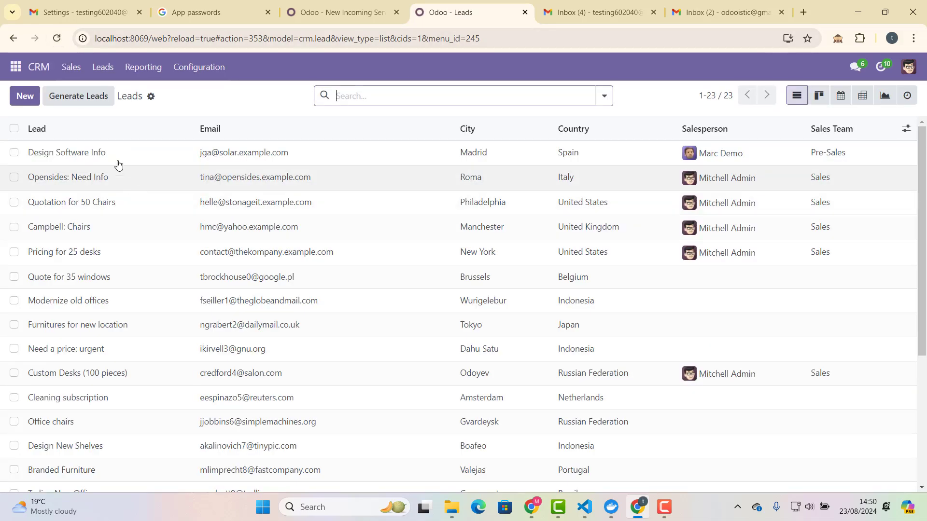
left_click(57, 39)
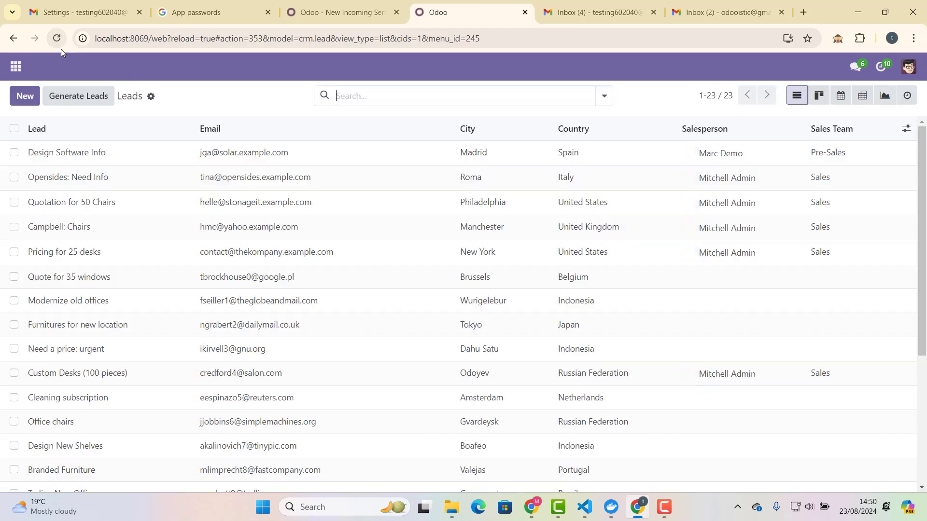
scroll(126, 203, "down", 3)
scroll(126, 199, "up", 3)
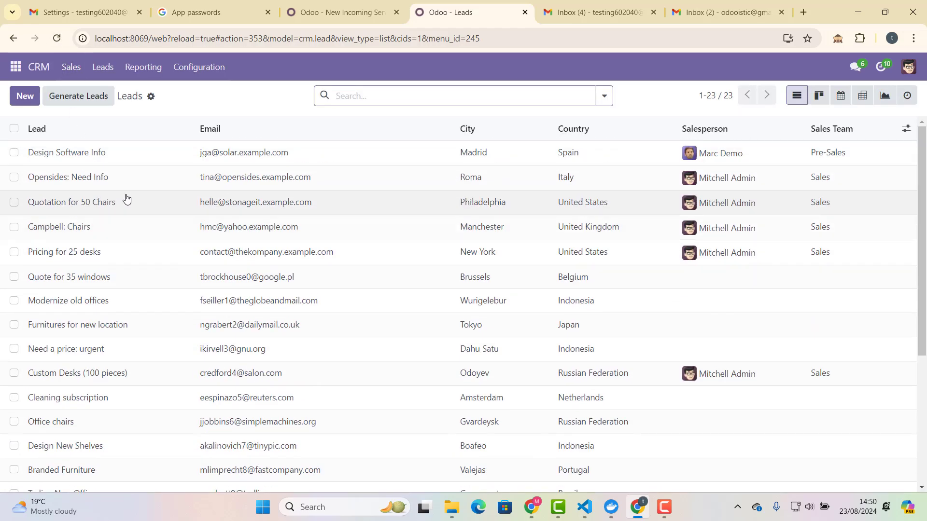
left_click(47, 130)
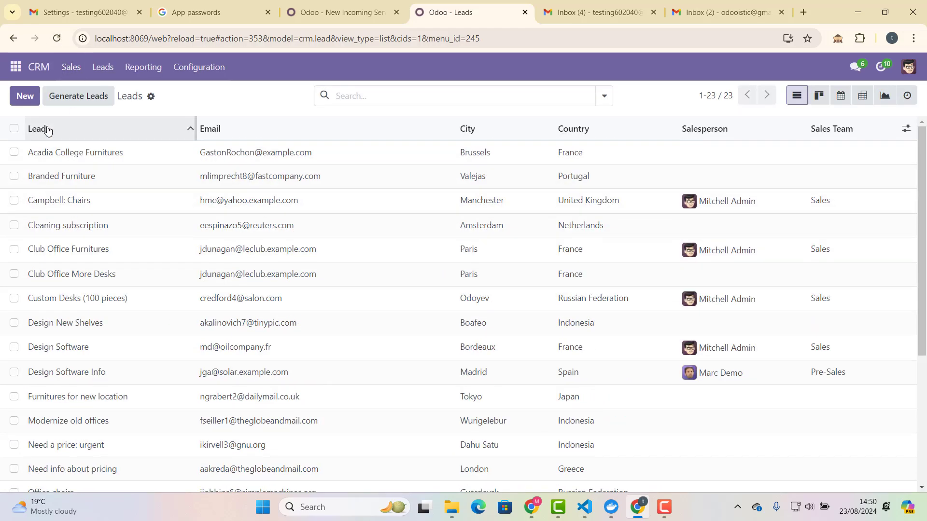
left_click(48, 129)
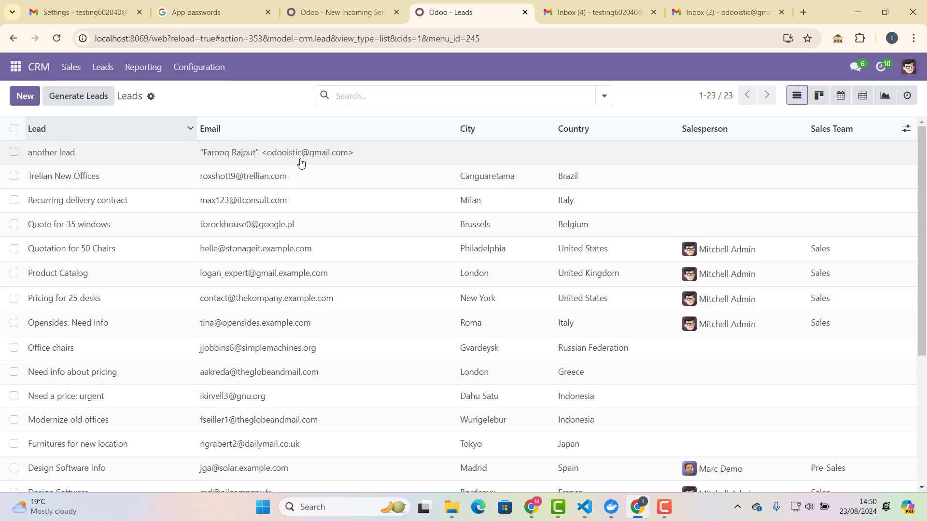
left_click(343, 153)
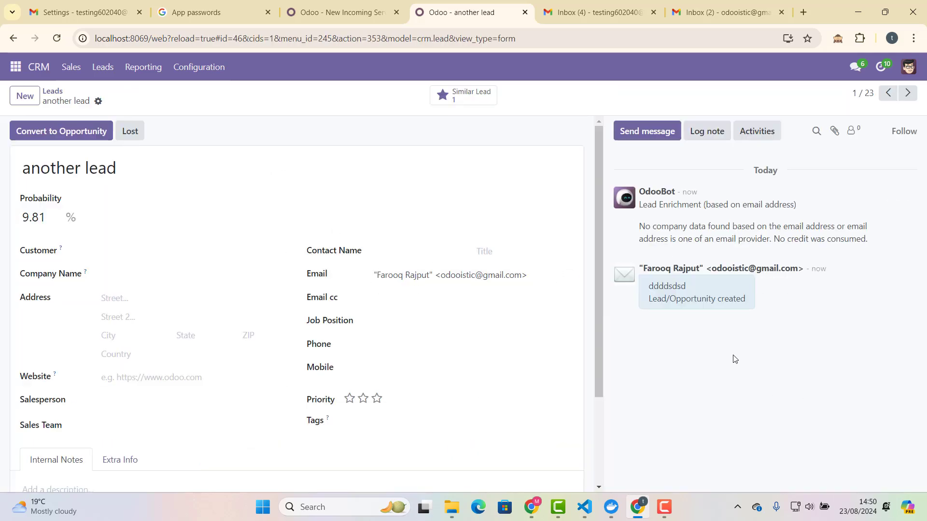
left_click_drag(699, 290, 647, 289)
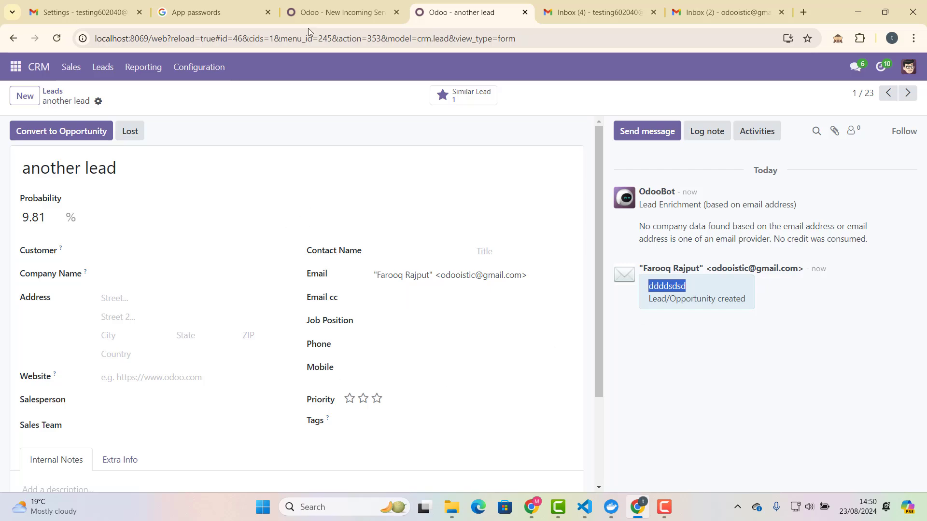
Go from the incoming server form through Technical settings to the empty Outgoing Mail Servers list.
left_click(330, 11)
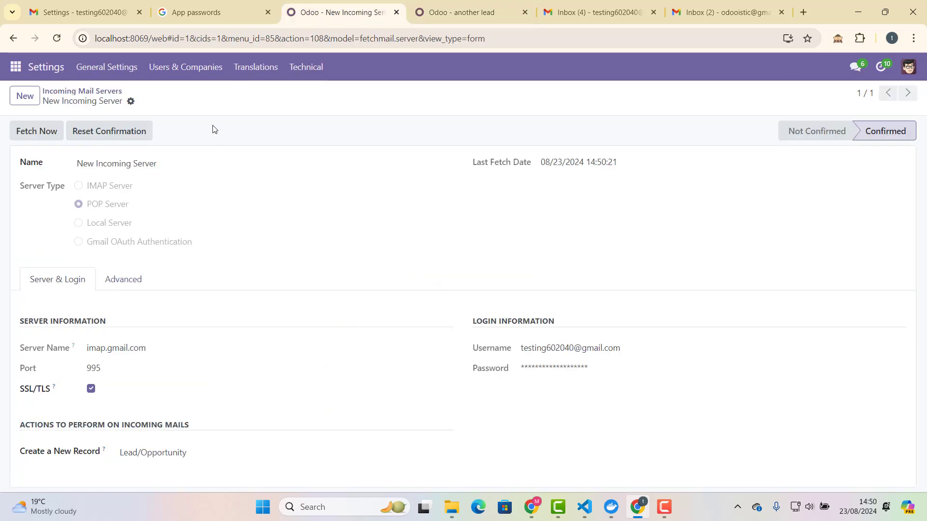
left_click(306, 68)
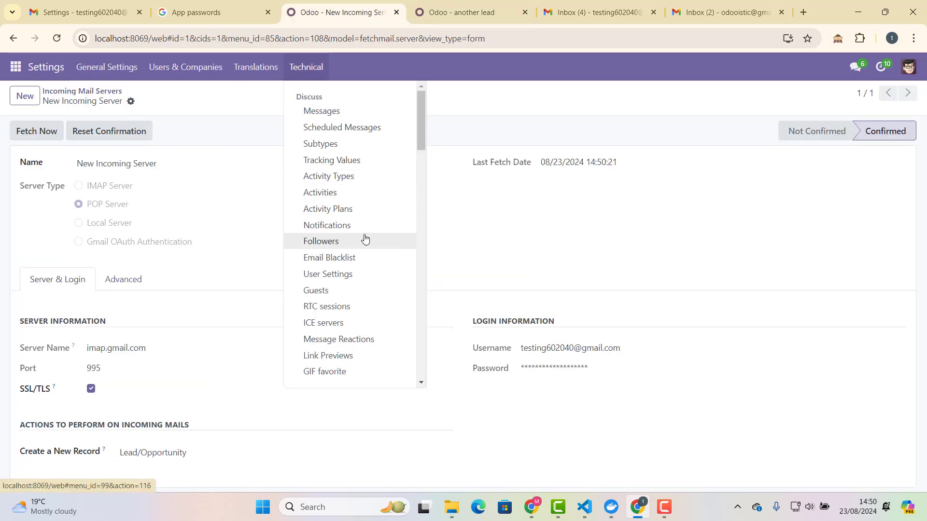
scroll(365, 238, "down", 5)
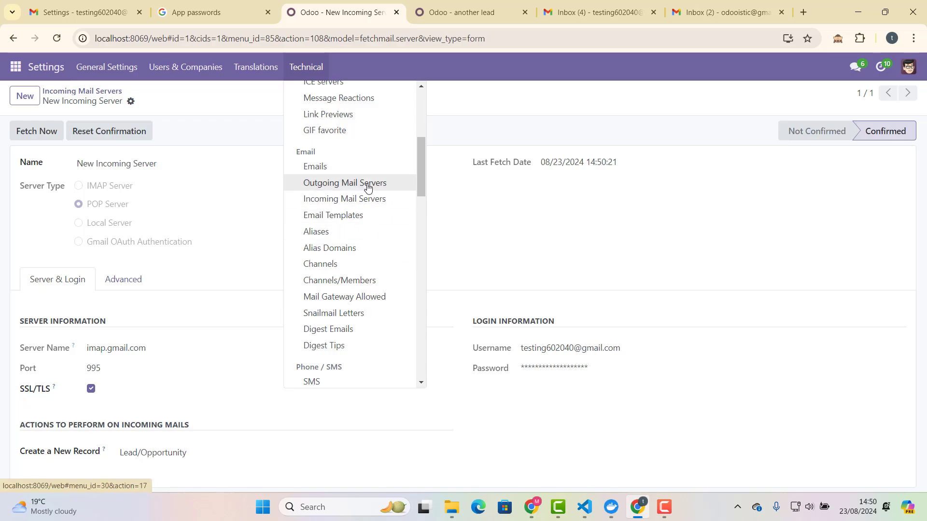
left_click(368, 185)
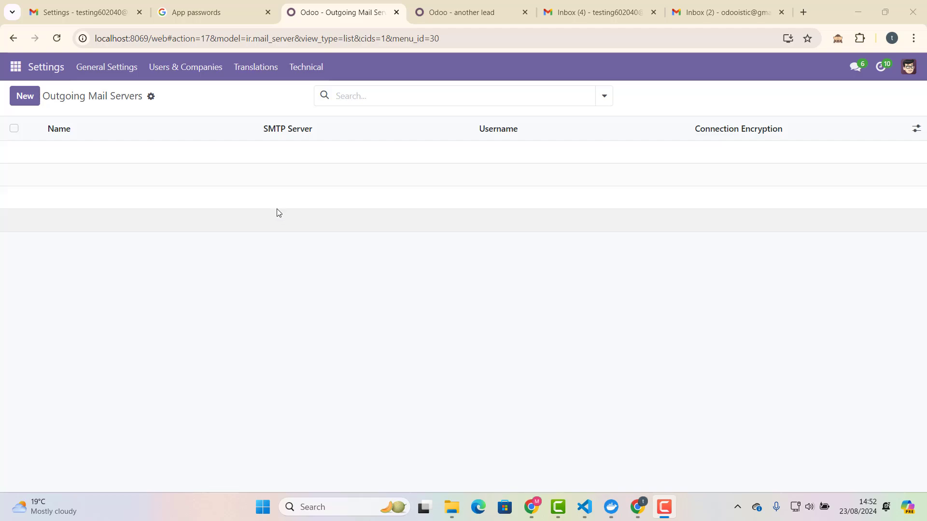
Create a new outgoing mail server record named 'Outgoing Server'.
left_click(27, 96)
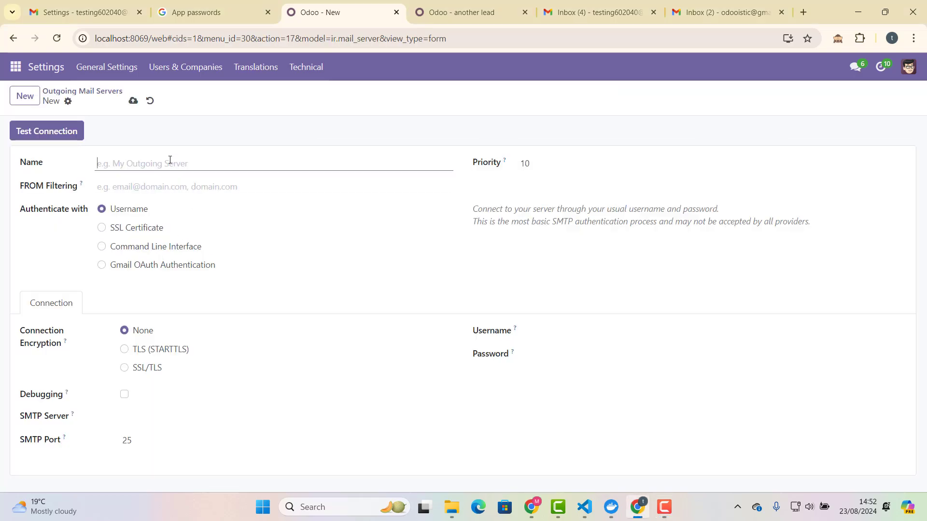
type("Outgoing Server")
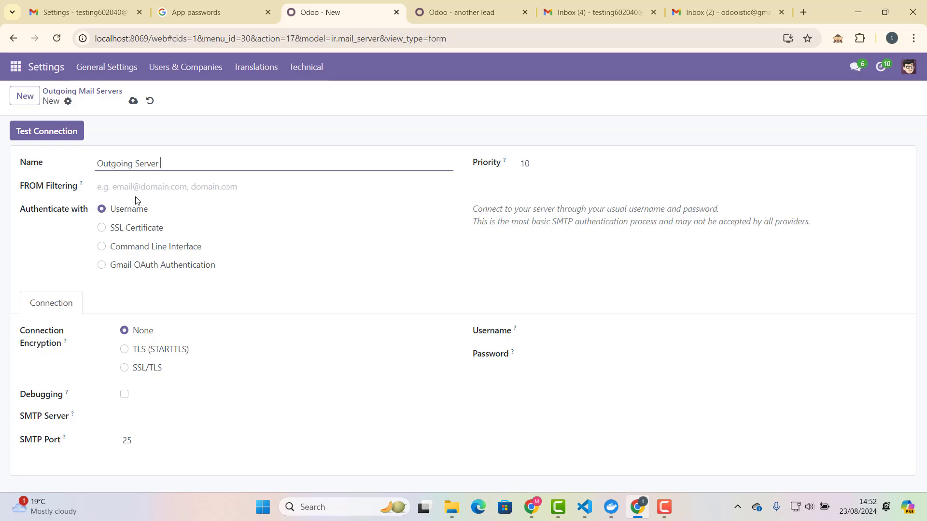
left_click(136, 213)
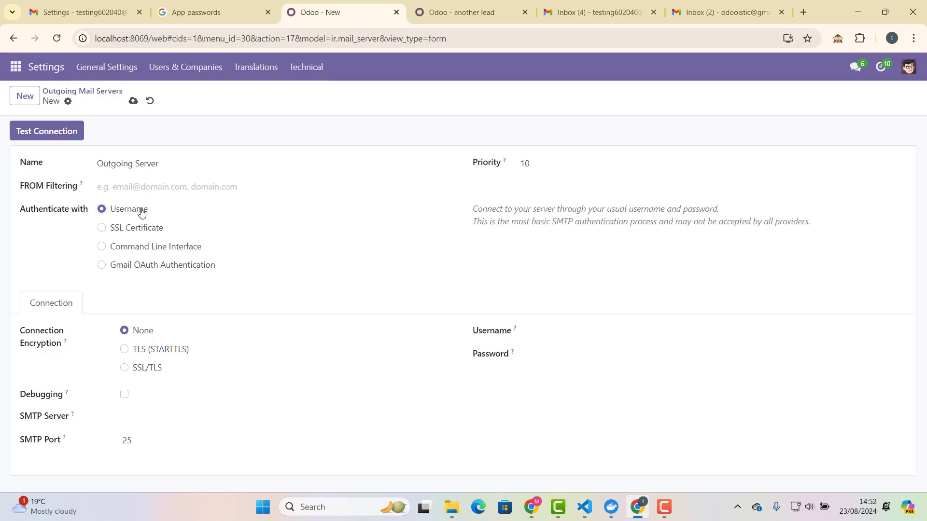
Set SSL/TLS encryption on port 465, enable debugging, and enter smtp.gmail.com as SMTP host.
left_click_drag(141, 370, 137, 371)
left_click(124, 369)
left_click(124, 394)
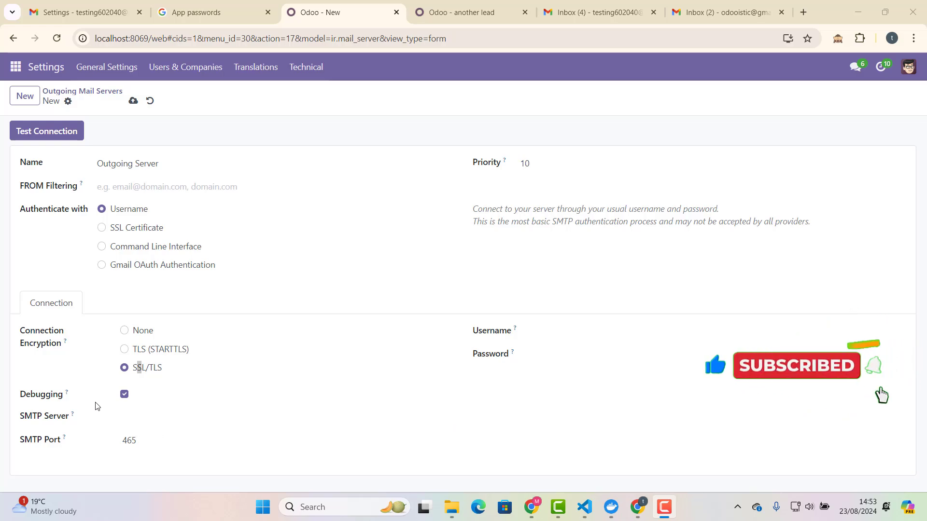
left_click(142, 417)
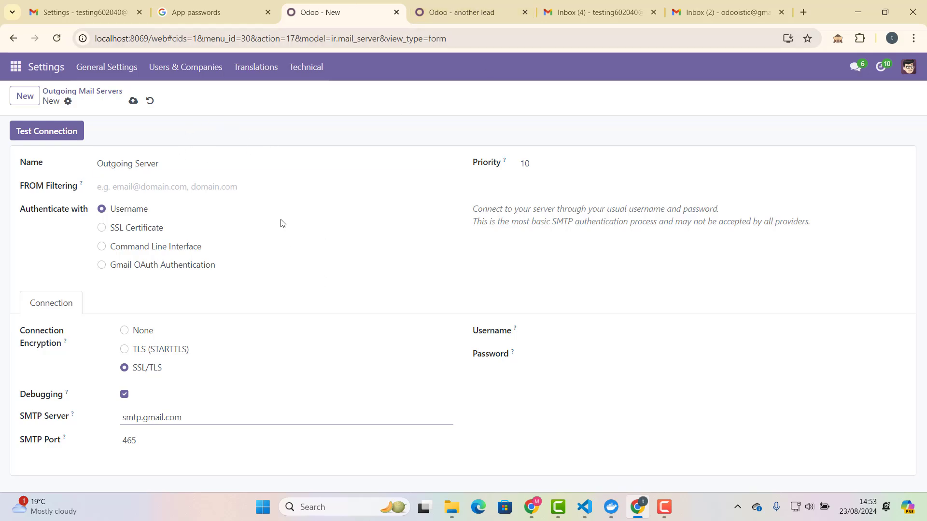
left_click(542, 328)
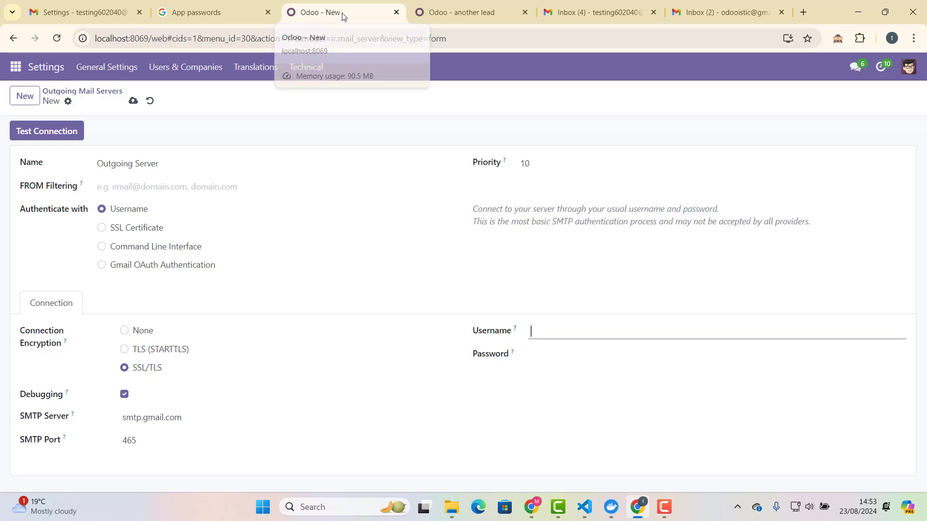
left_click(434, 9)
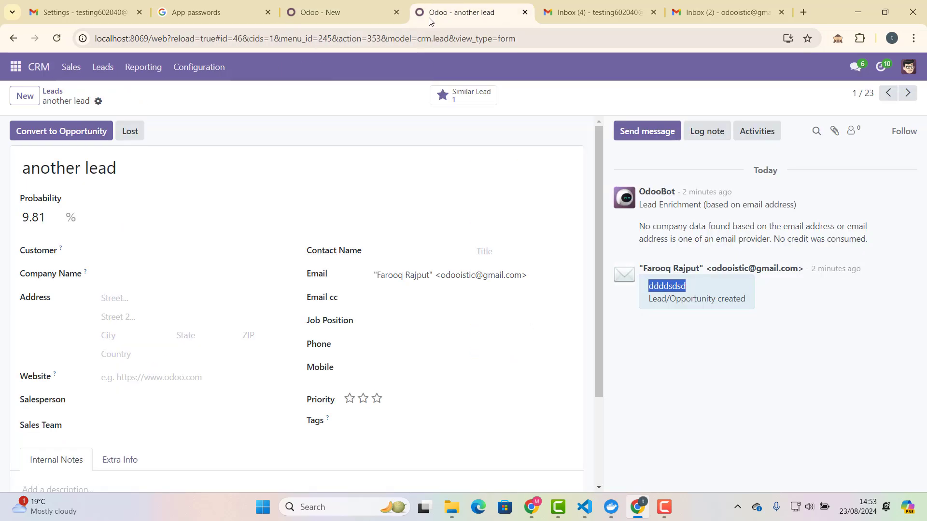
In Gmail, open full settings at Accounts and Import to reach the Google Account page.
left_click(374, 18)
left_click(559, 15)
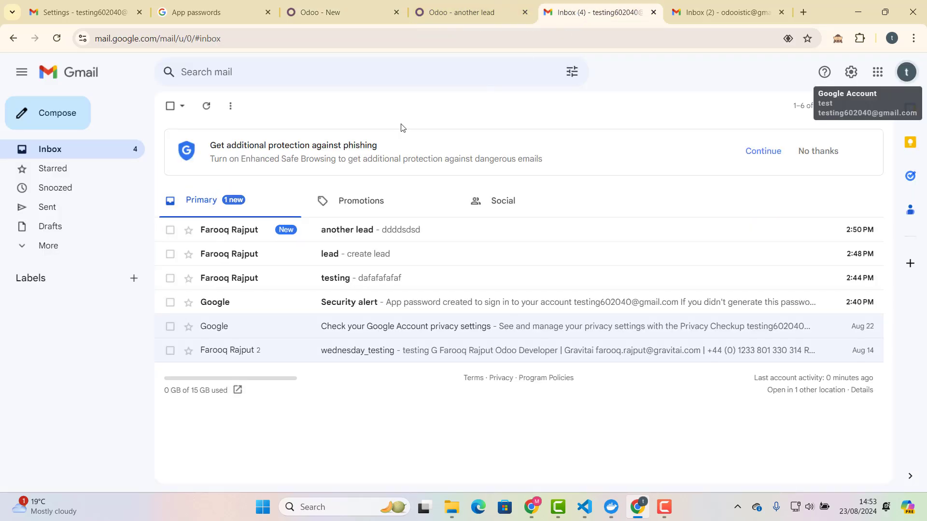
left_click(877, 72)
scroll(816, 314, "down", 4)
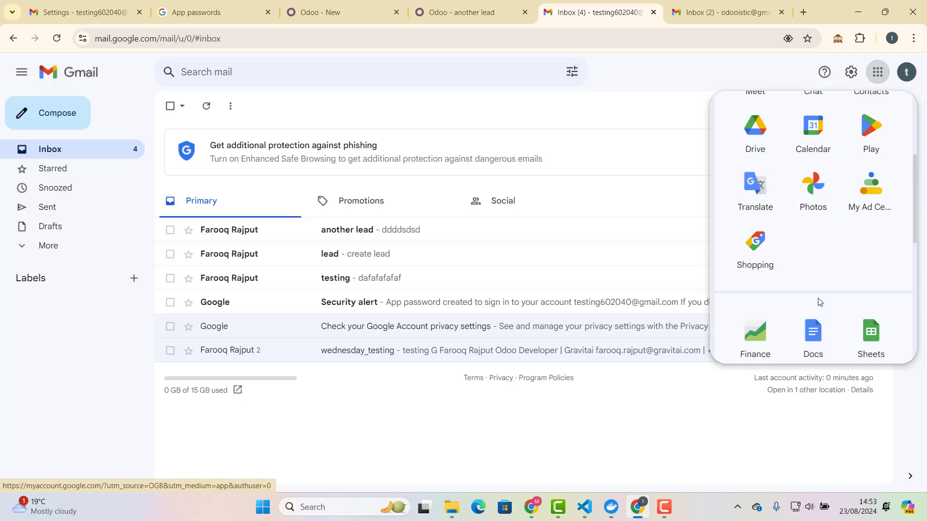
scroll(819, 289, "up", 4)
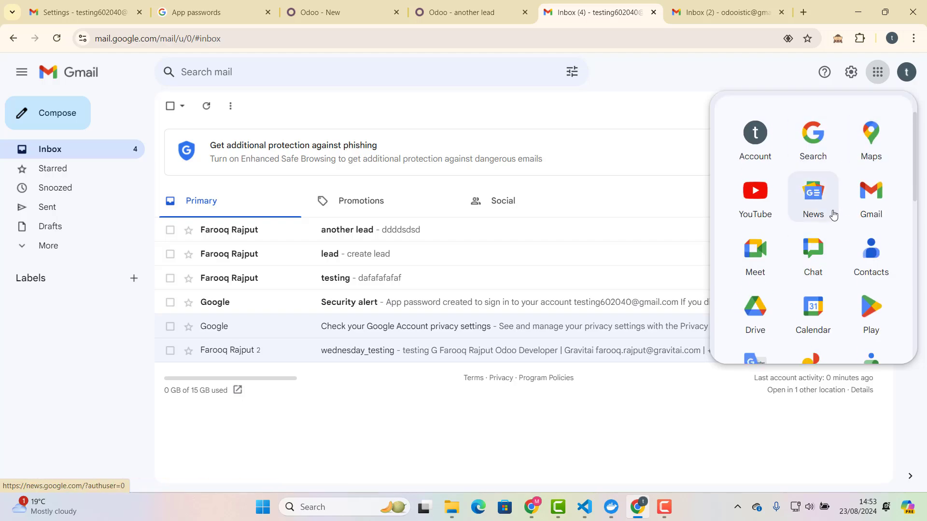
left_click(853, 74)
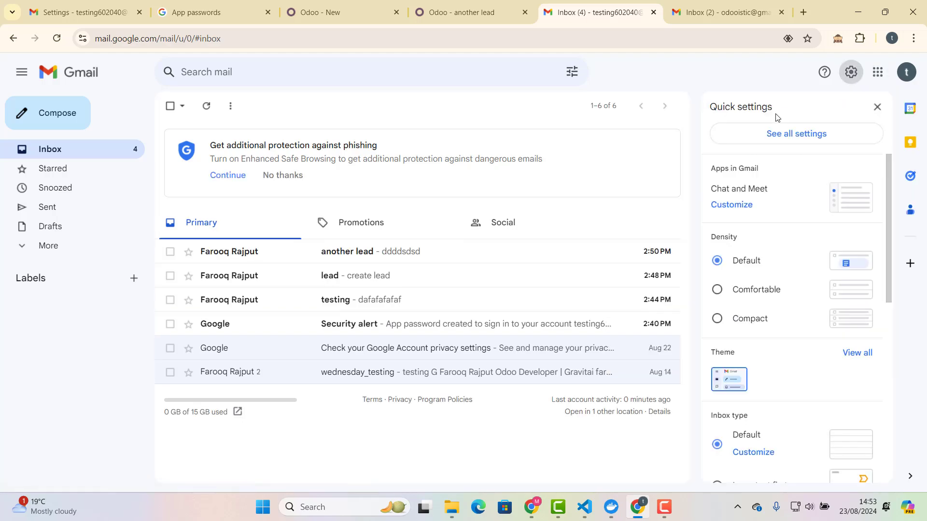
left_click(781, 137)
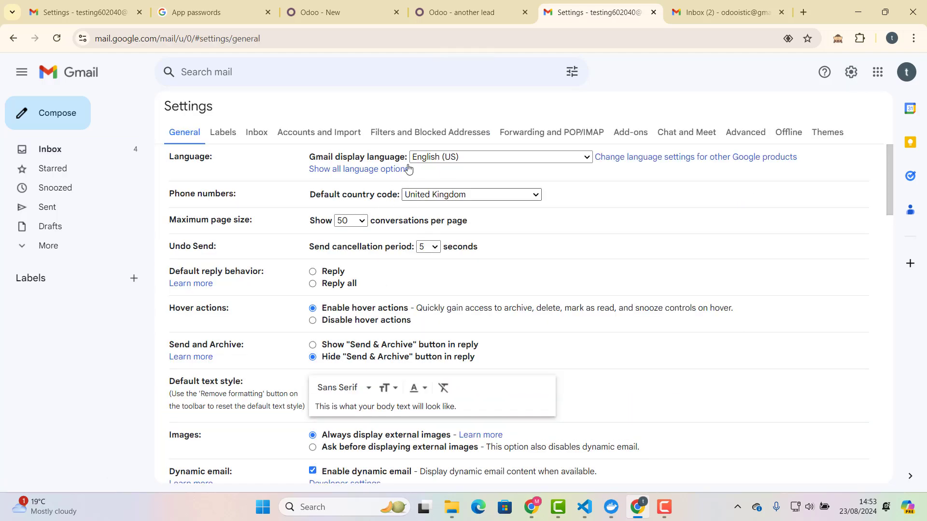
left_click(346, 135)
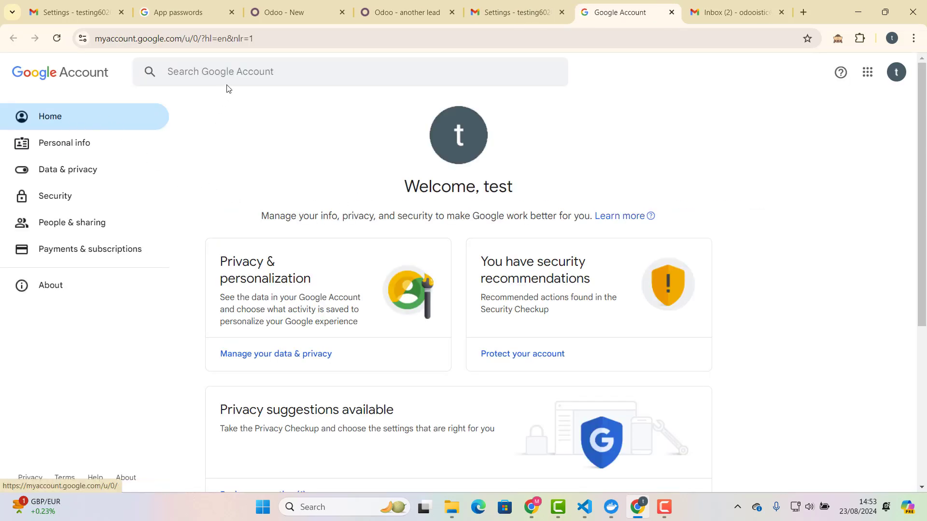
Search 'app passwords', open that page, and verify identity with the passkey PIN.
left_click(229, 77)
type("aa")
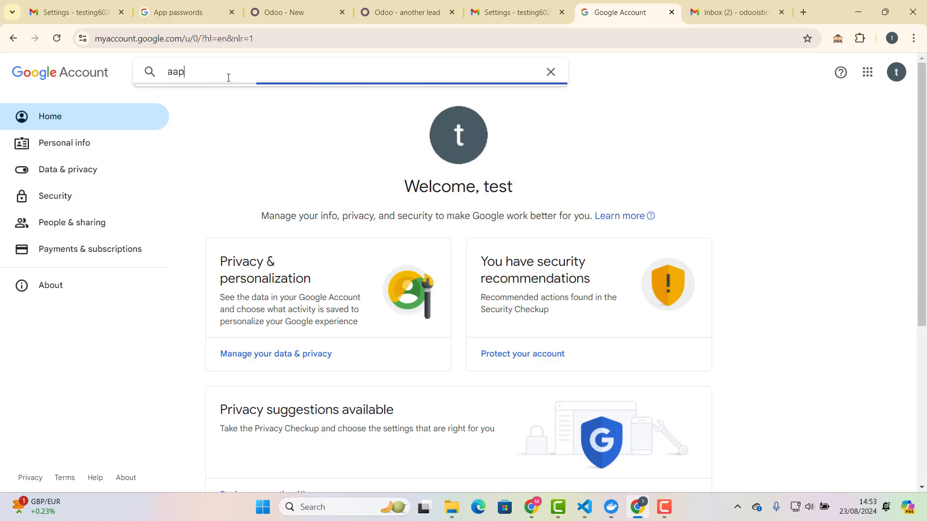
key("BackSpace")
type("pp")
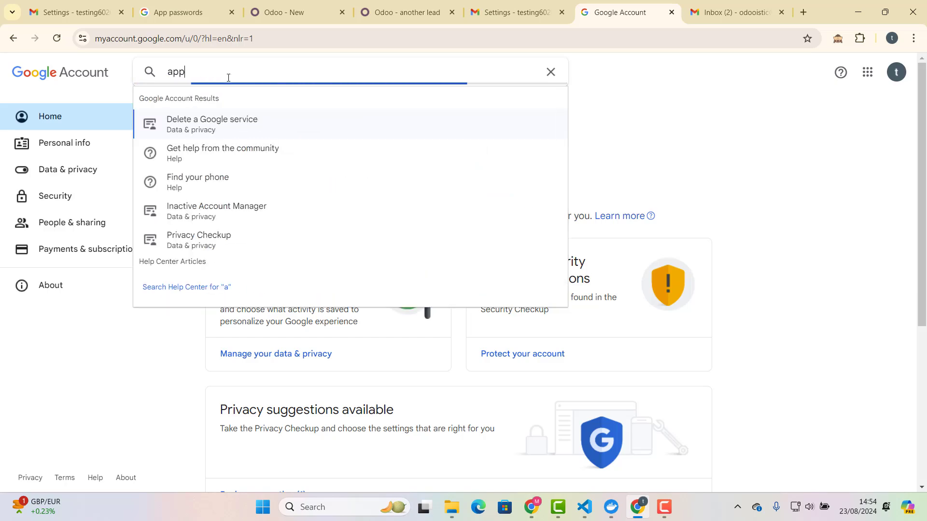
left_click(218, 152)
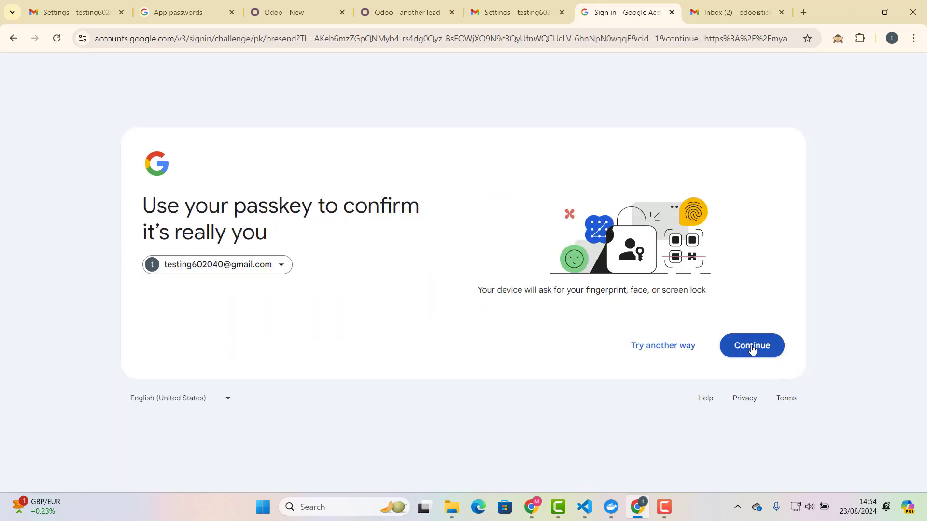
left_click(754, 346)
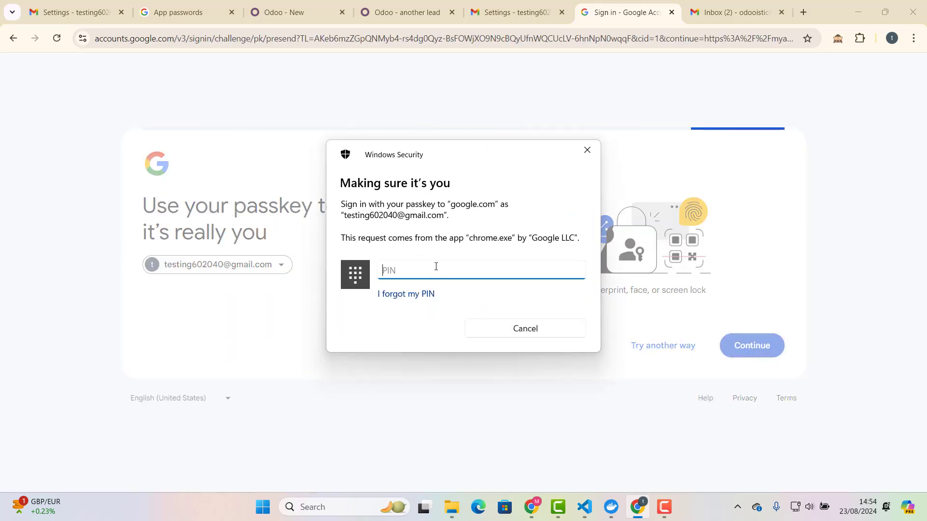
key("Return")
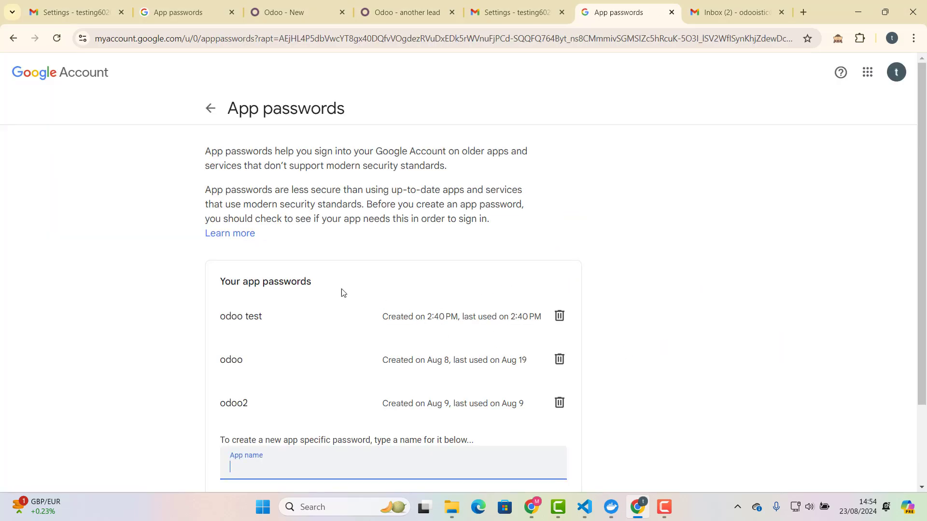
Create an app password named 'outgoing server' and copy the generated password.
scroll(314, 289, "down", 2)
scroll(300, 289, "down", 1)
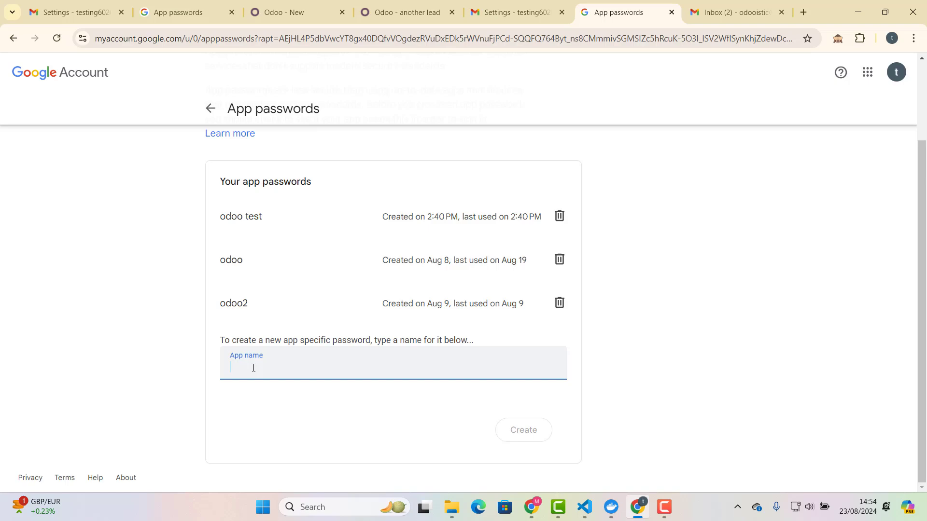
type("outgoing server")
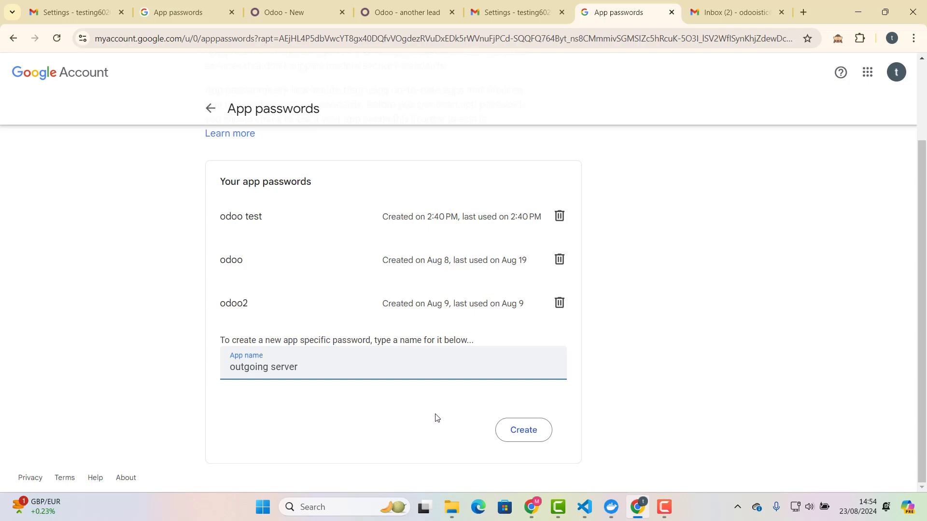
left_click(511, 433)
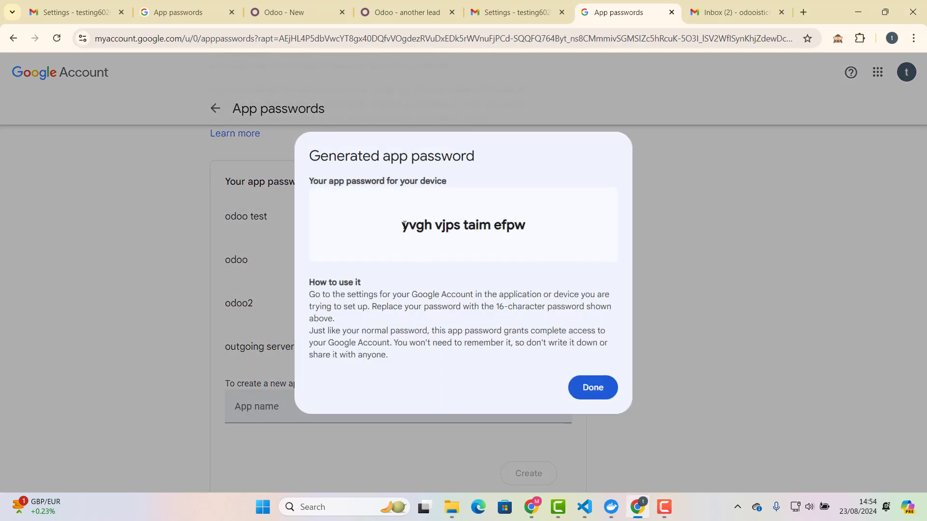
left_click_drag(404, 225, 547, 241)
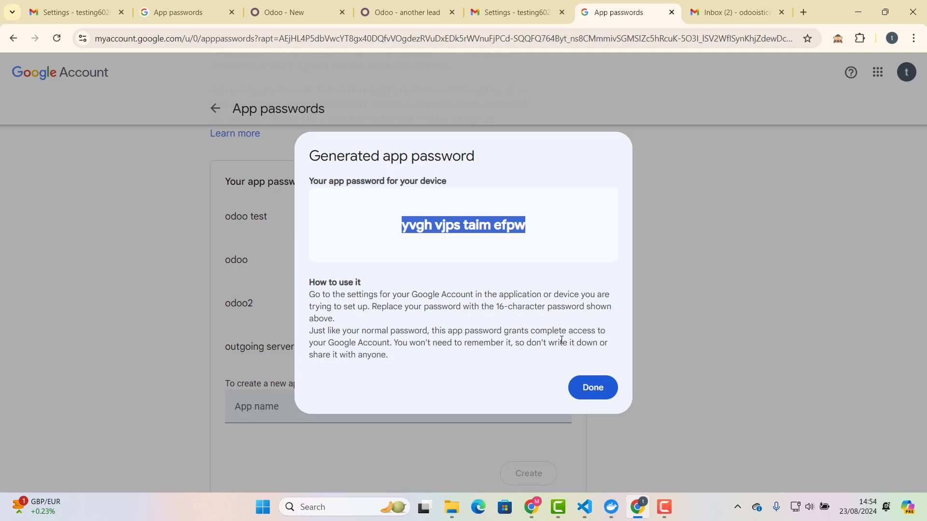
left_click(594, 389)
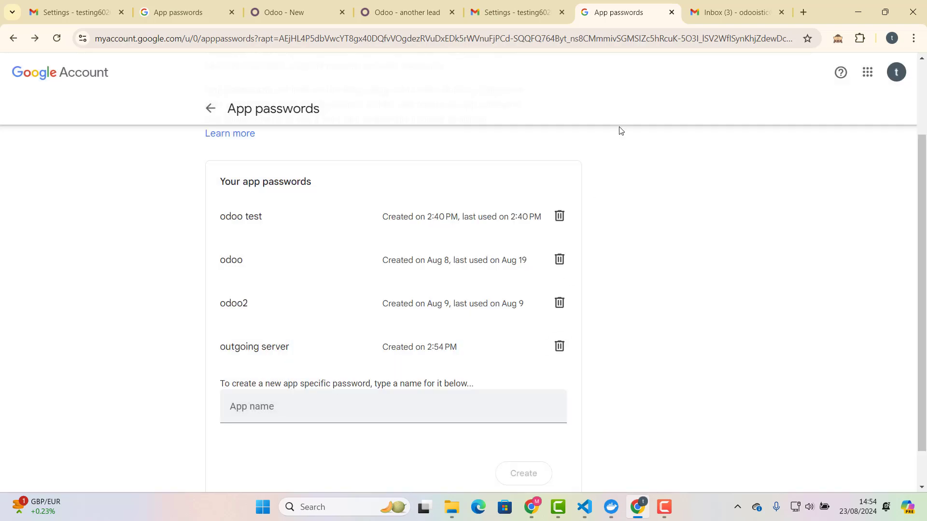
Enter the Gmail address and pasted app password, save Outgoing Server, and test its connection.
left_click(395, 14)
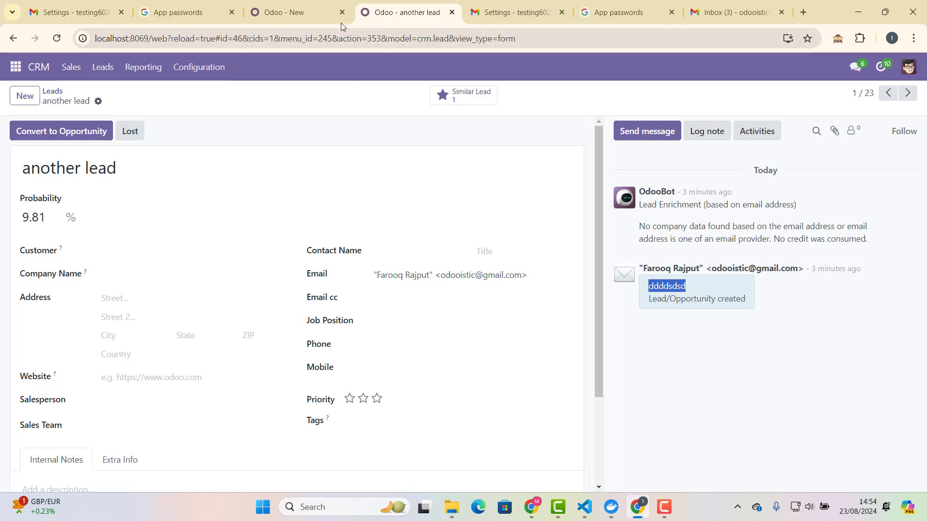
left_click(318, 13)
left_click(579, 354)
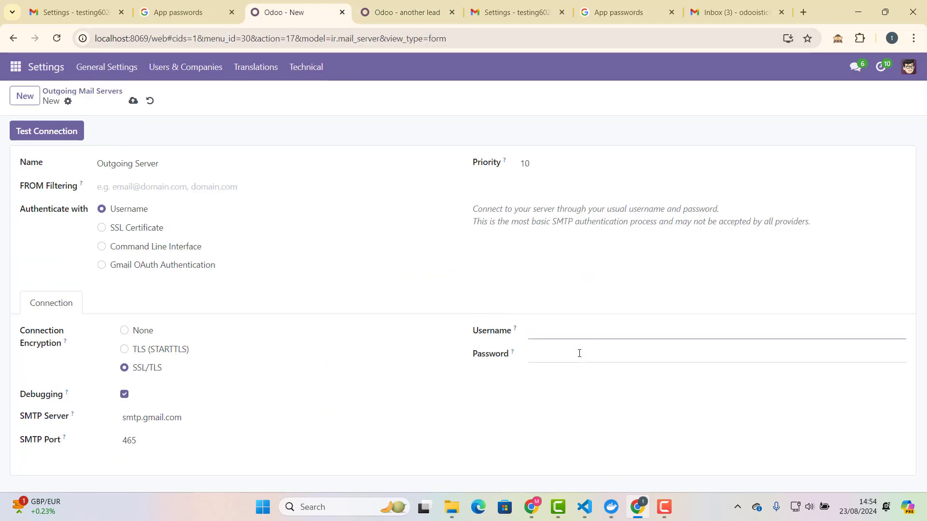
key("ctrl+v")
left_click(613, 326)
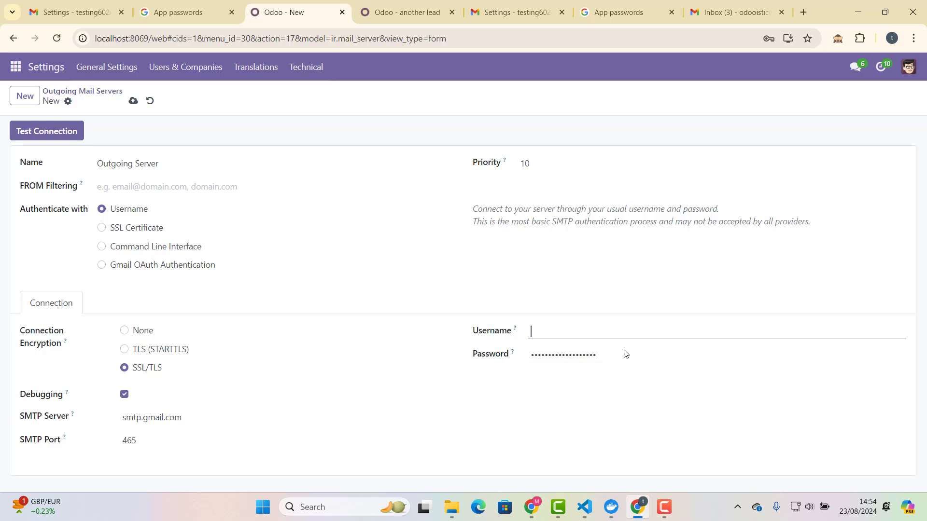
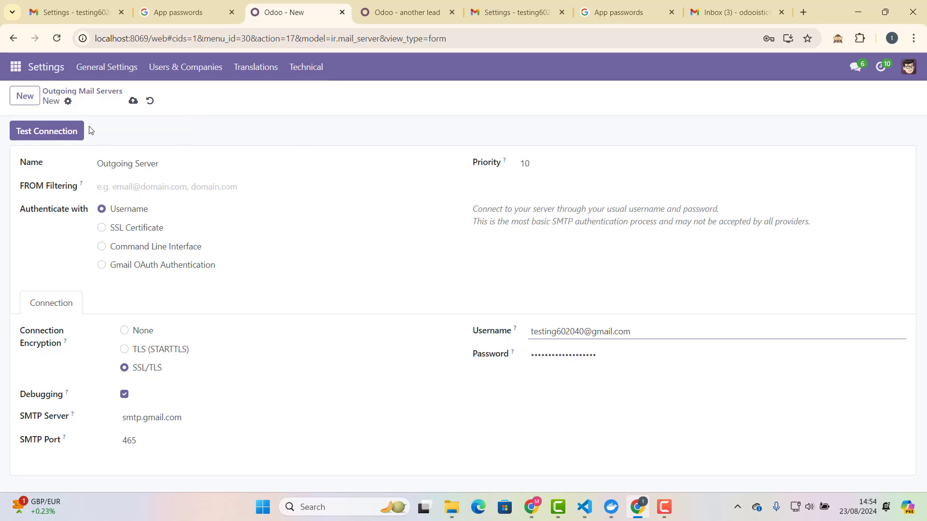
left_click(133, 100)
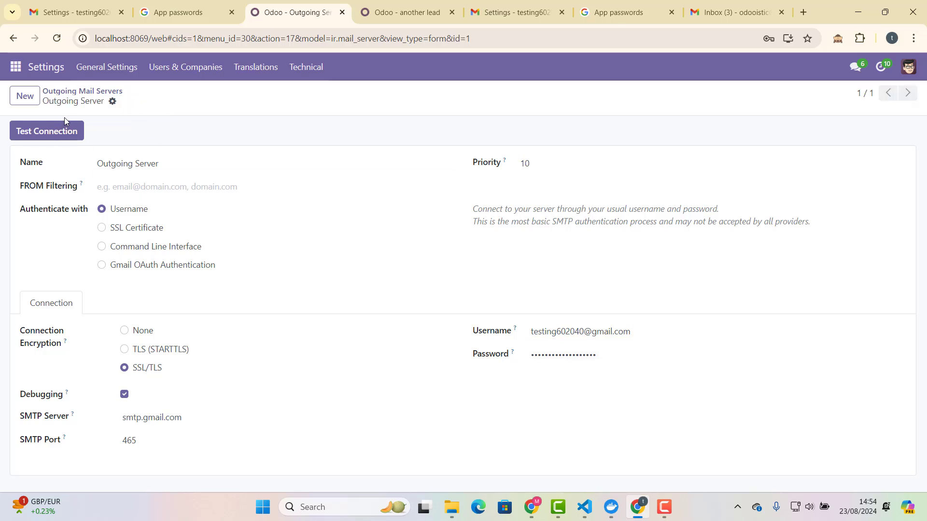
left_click(57, 129)
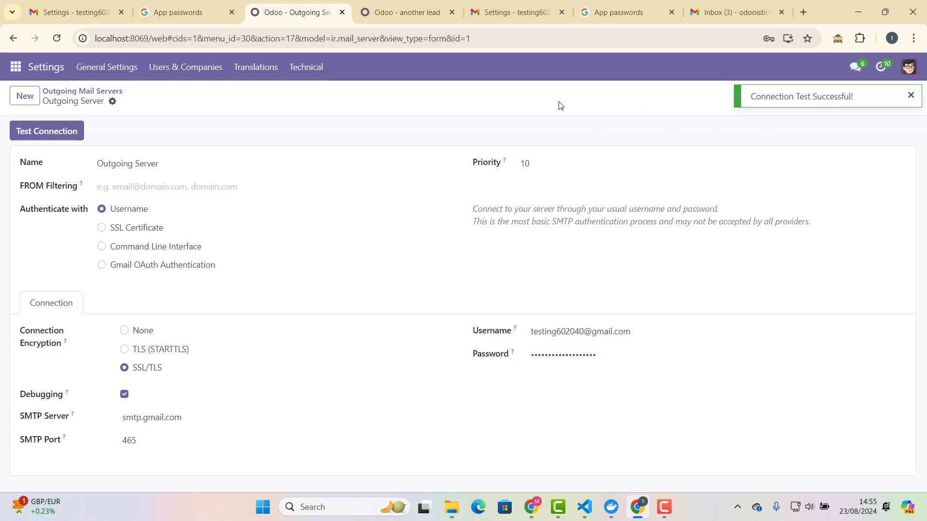
Send 'hello successful test by Odooistic' to the followers of the 'another lead' record.
left_click(414, 10)
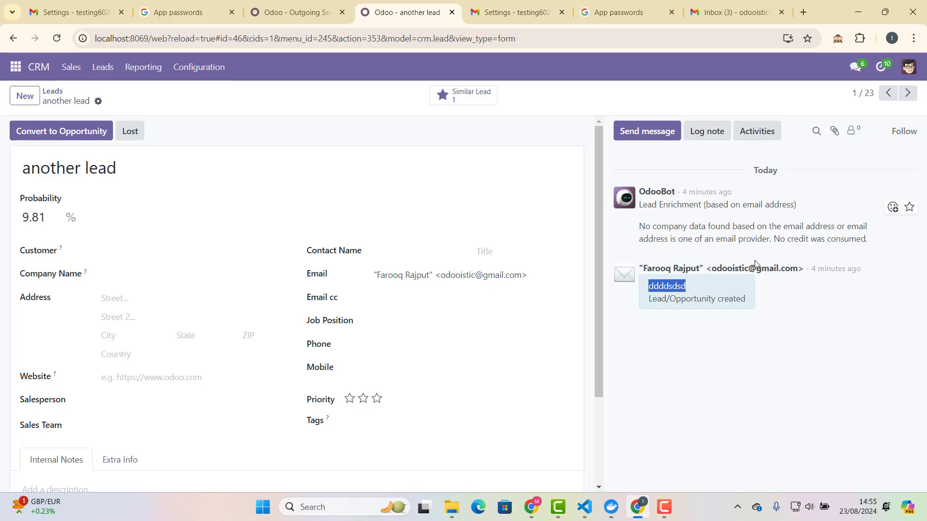
double_click(65, 177)
double_click(101, 168)
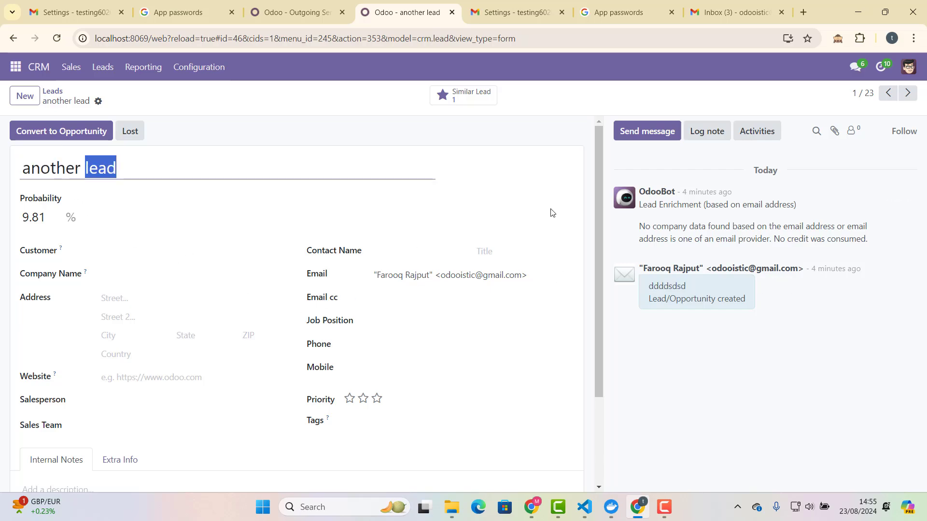
left_click(649, 136)
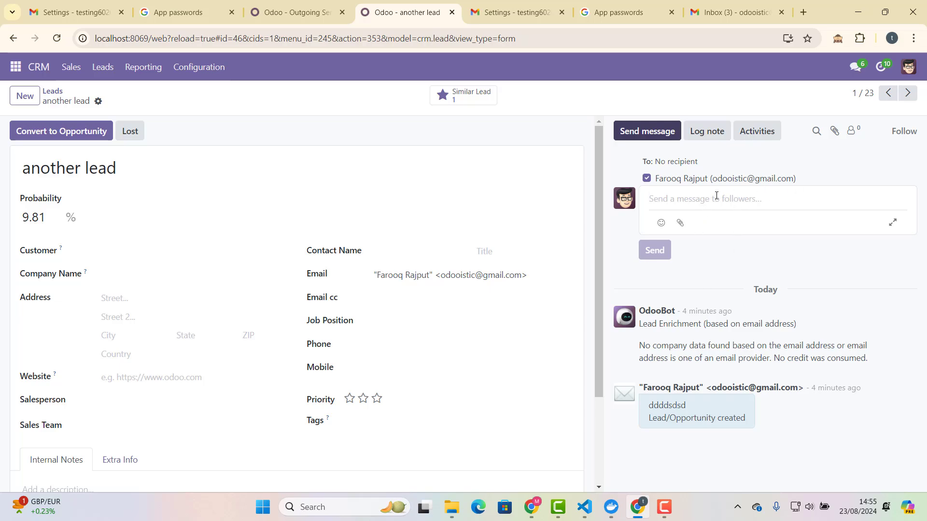
left_click(701, 197)
type("hello successful test b")
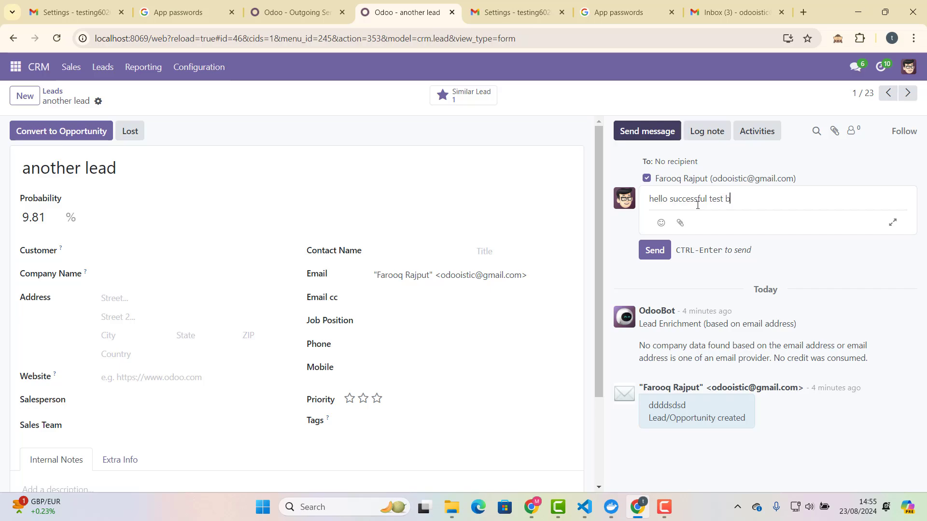
type("Odooistic")
left_click(654, 250)
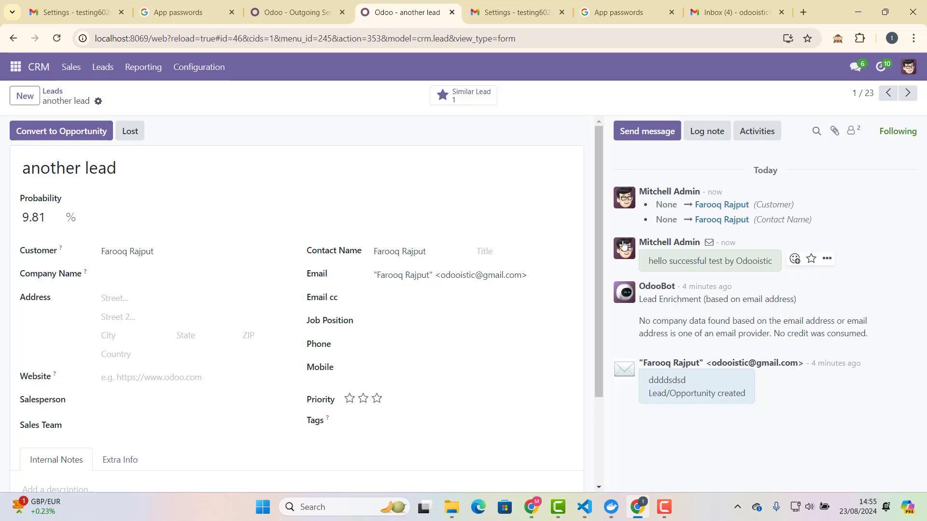
left_click(293, 12)
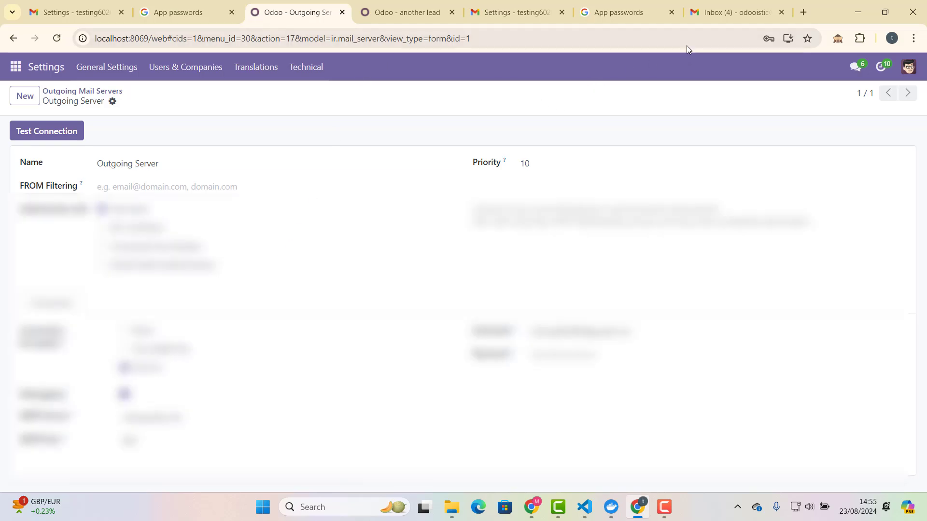
Open the 'another lead' email in Gmail showing 'hello successful test by Odooistic'.
left_click(717, 17)
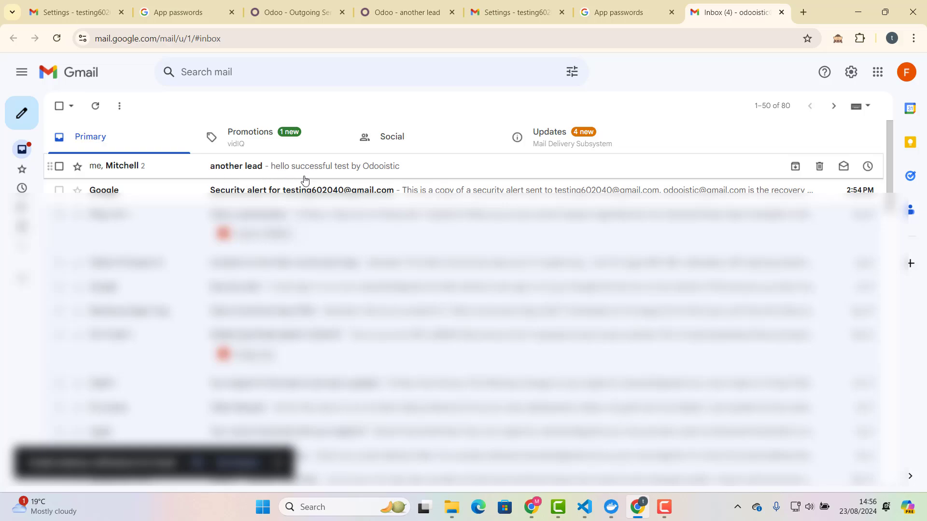
left_click(281, 171)
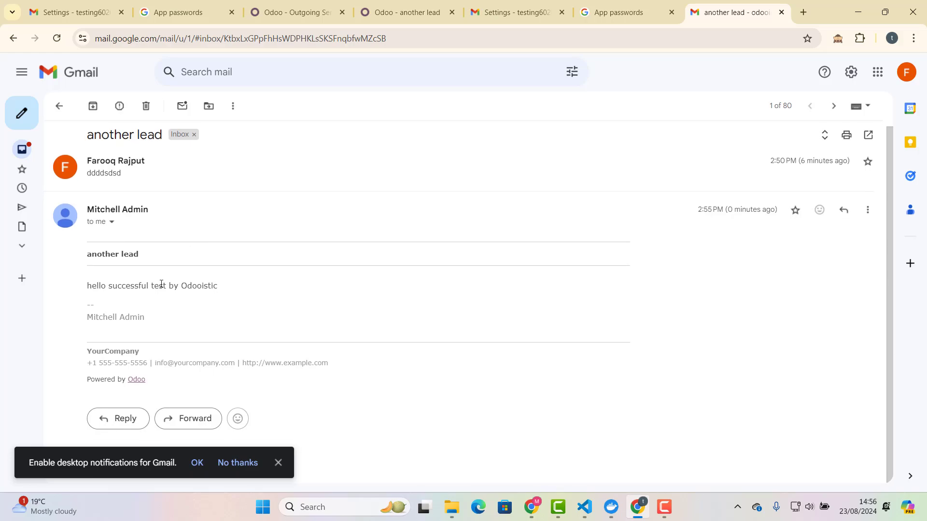
left_click_drag(82, 292, 244, 285)
left_click(143, 283)
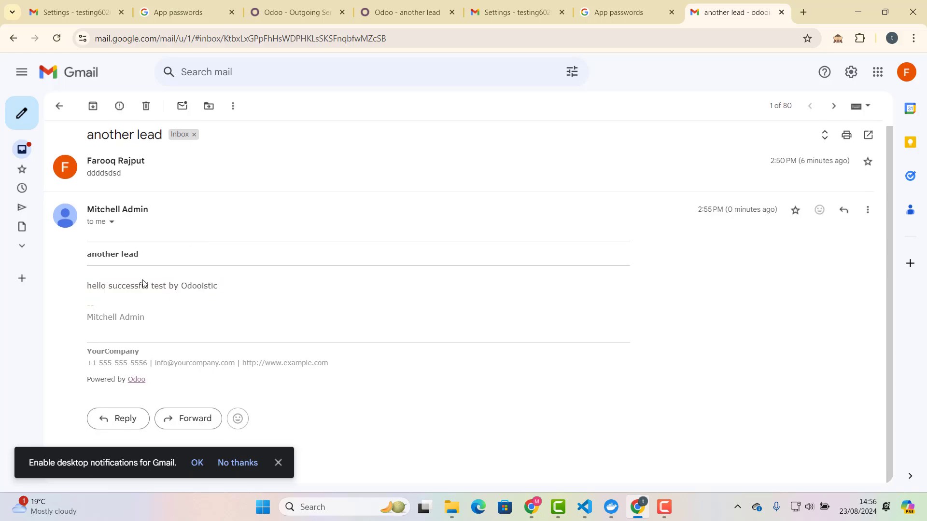